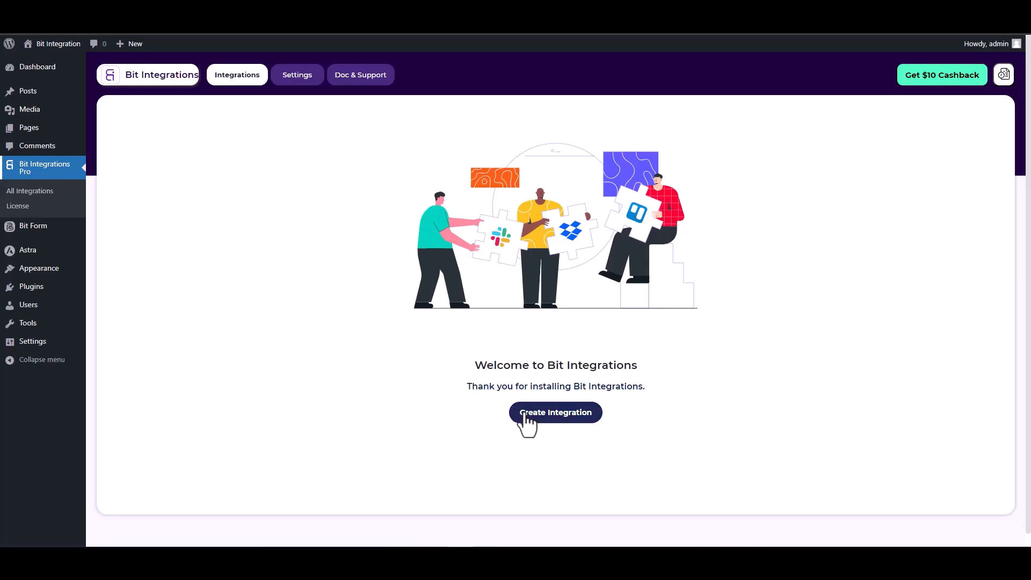
- Start a new integration with SiteOrigin Widgets as the trigger and begin fetching its form fields
{"action": "left_click", "coordinate": [379, 138]}
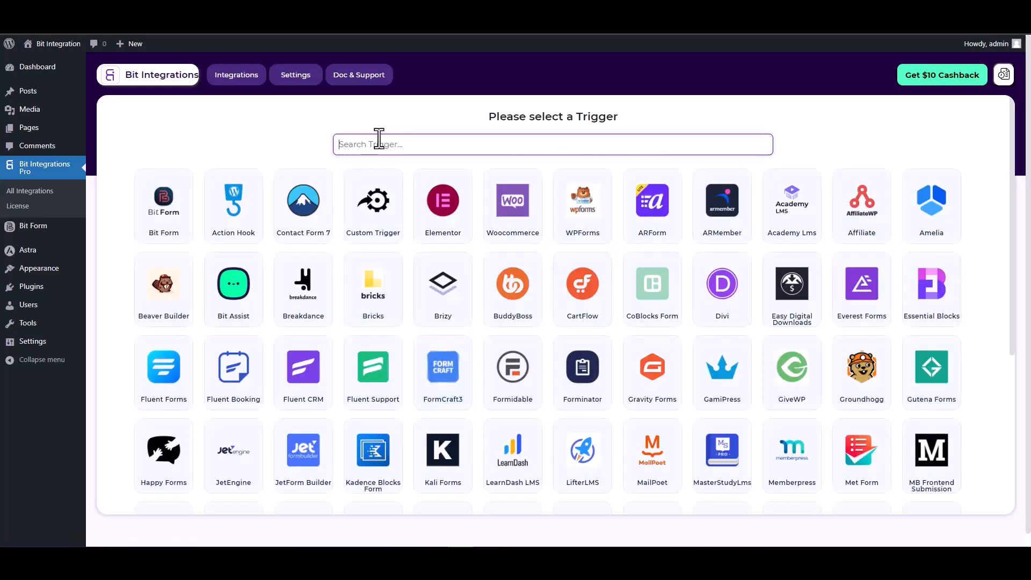
{"action": "type", "text": "site"}
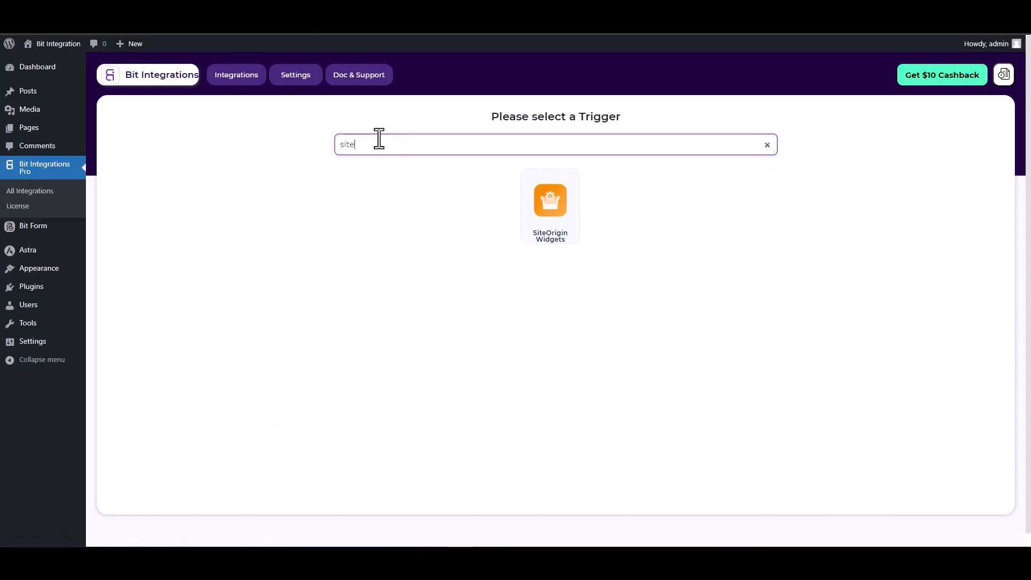
{"action": "left_click", "coordinate": [553, 209]}
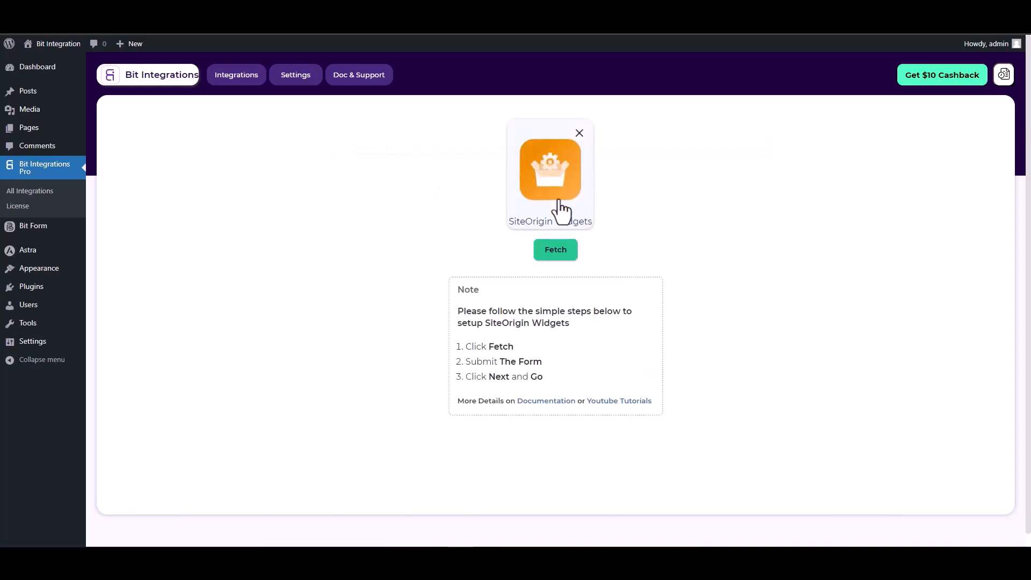
{"action": "left_click", "coordinate": [556, 250]}
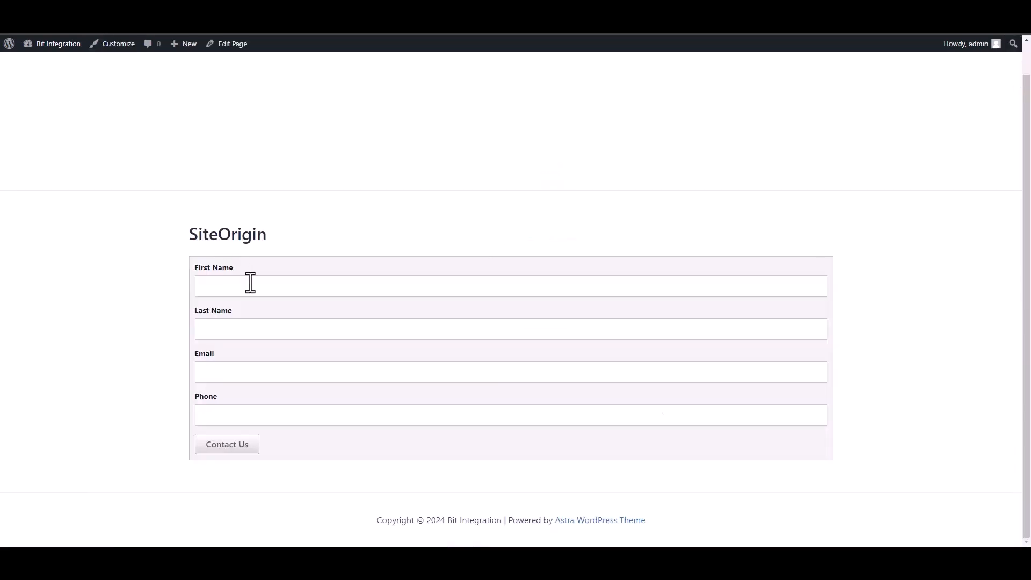
{"action": "left_click", "coordinate": [250, 283]}
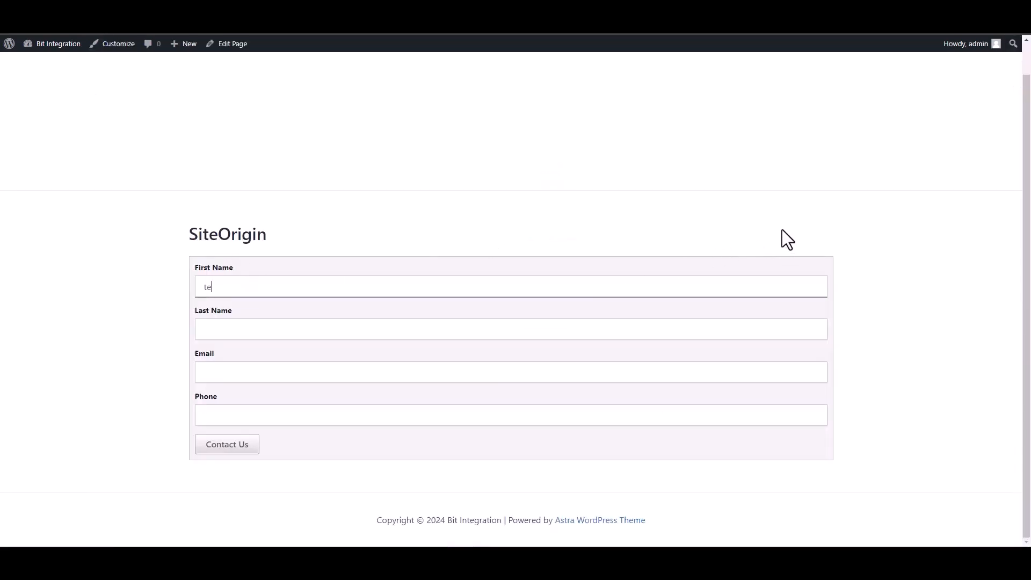
{"action": "left_click", "coordinate": [785, 327]}
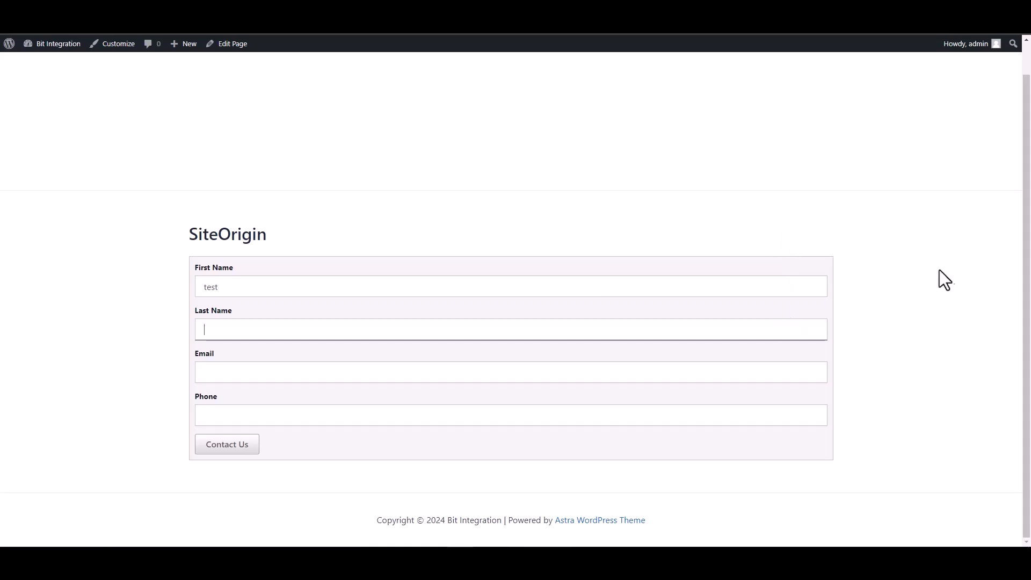
{"action": "type", "text": "test1"}
{"action": "key", "text": "Tab"}
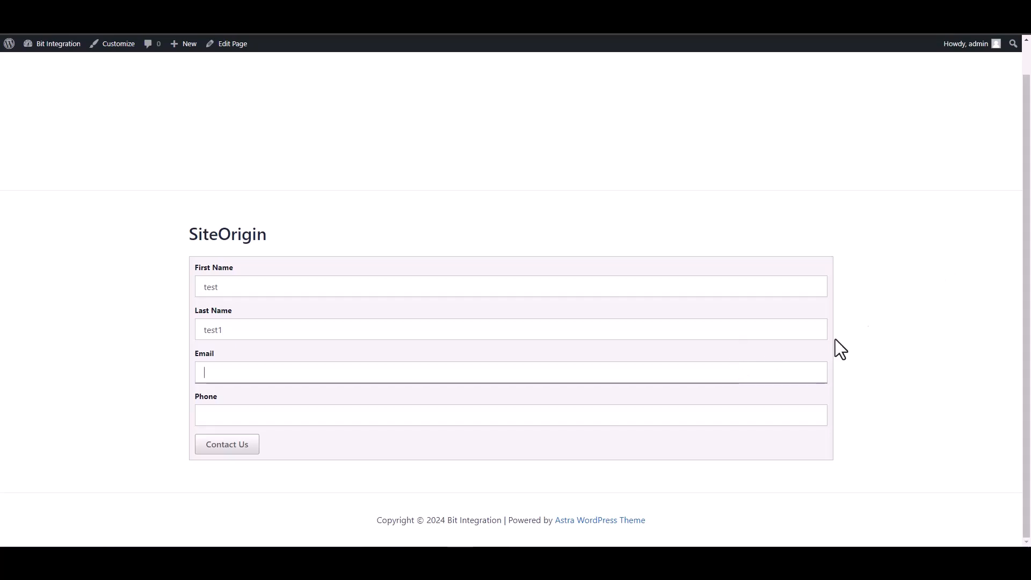
{"action": "type", "text": "test@test"}
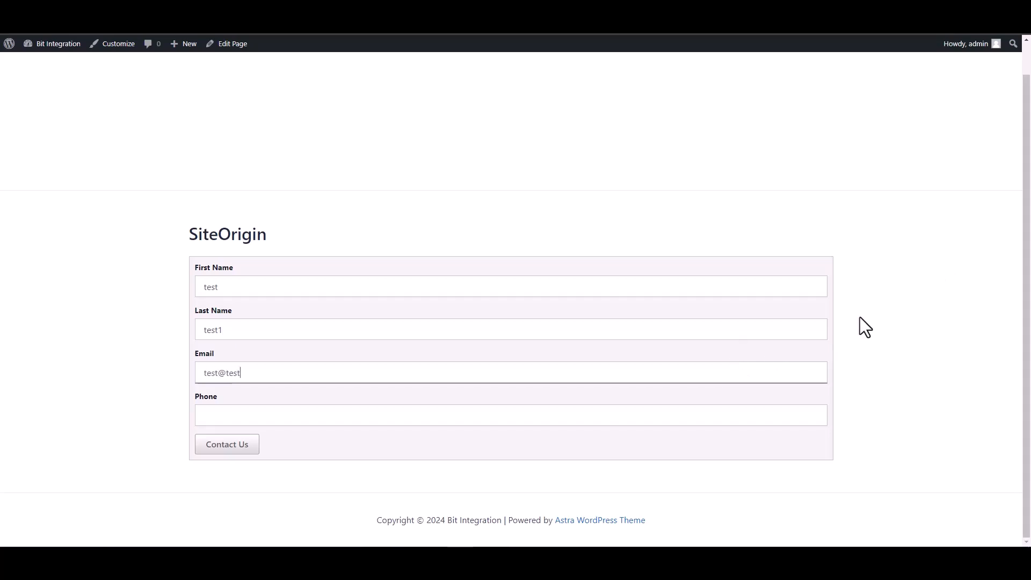
{"action": "type", "text": ".com"}
{"action": "left_click", "coordinate": [768, 423]}
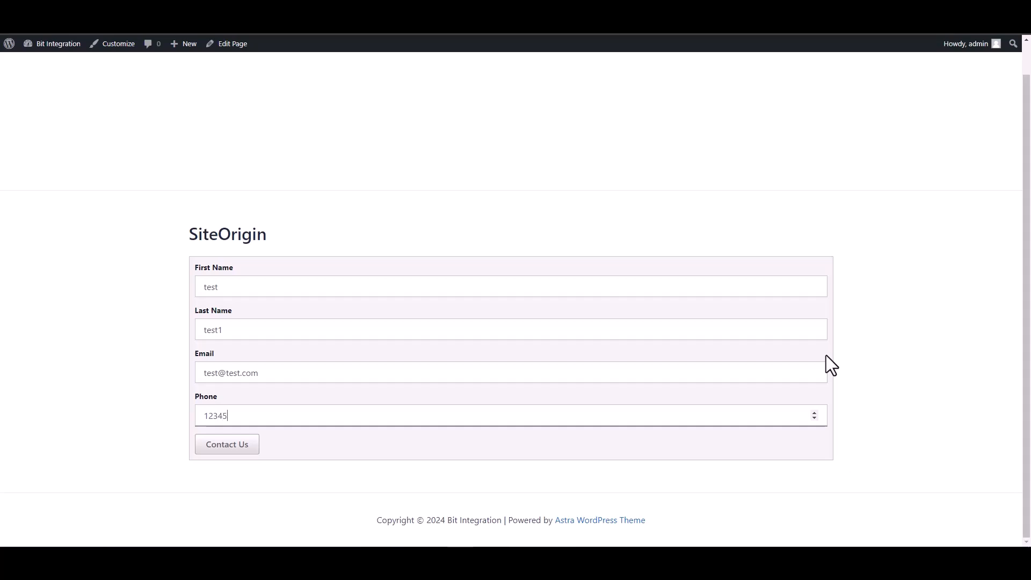
{"action": "left_click", "coordinate": [245, 449]}
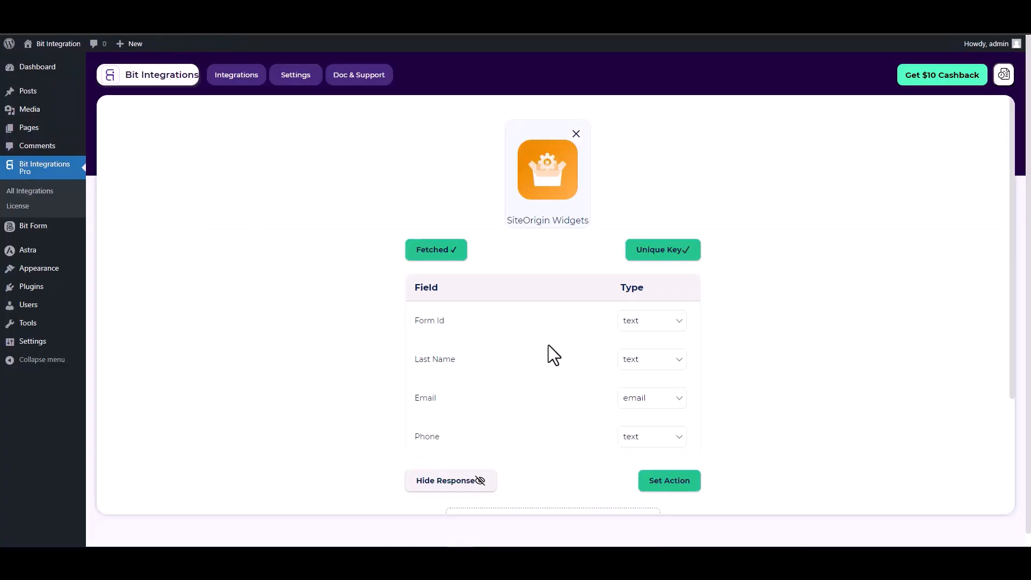
- Review the fetched form fields, then choose Albato as the integration's action
{"action": "scroll", "coordinate": [621, 362], "scroll_direction": "down", "scroll_amount": 2}
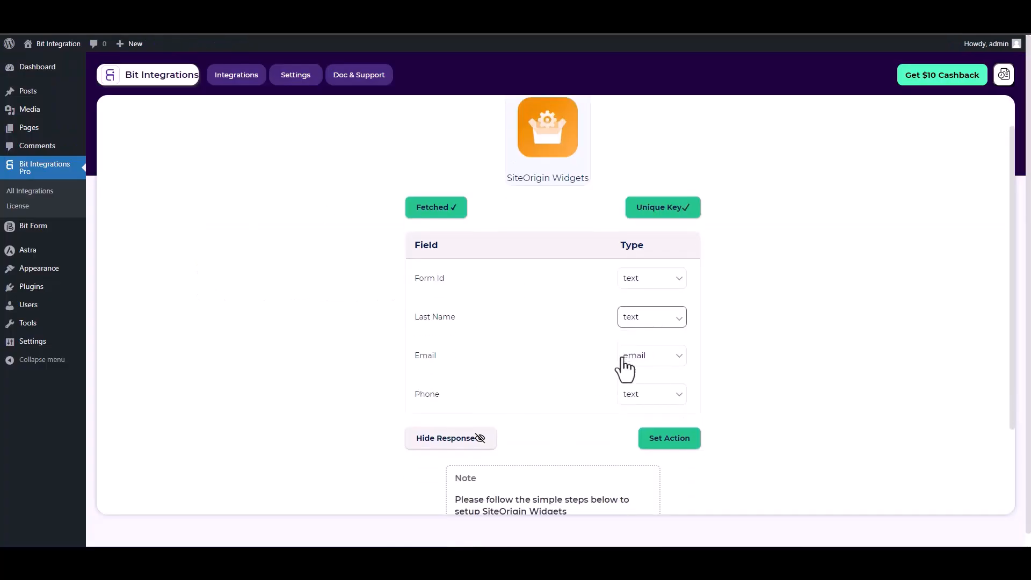
{"action": "scroll", "coordinate": [615, 311], "scroll_direction": "up", "scroll_amount": 1}
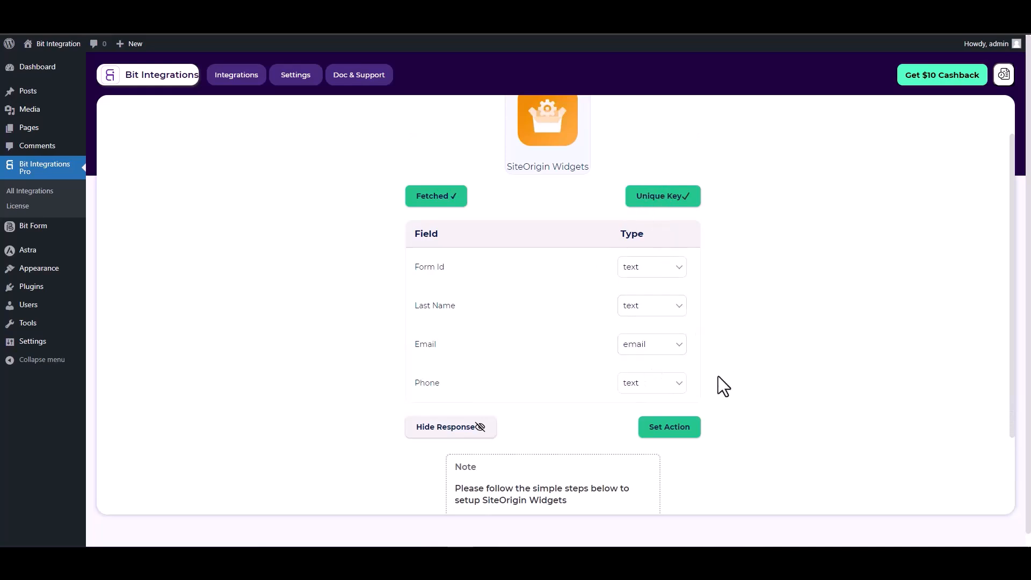
{"action": "left_click", "coordinate": [669, 427]}
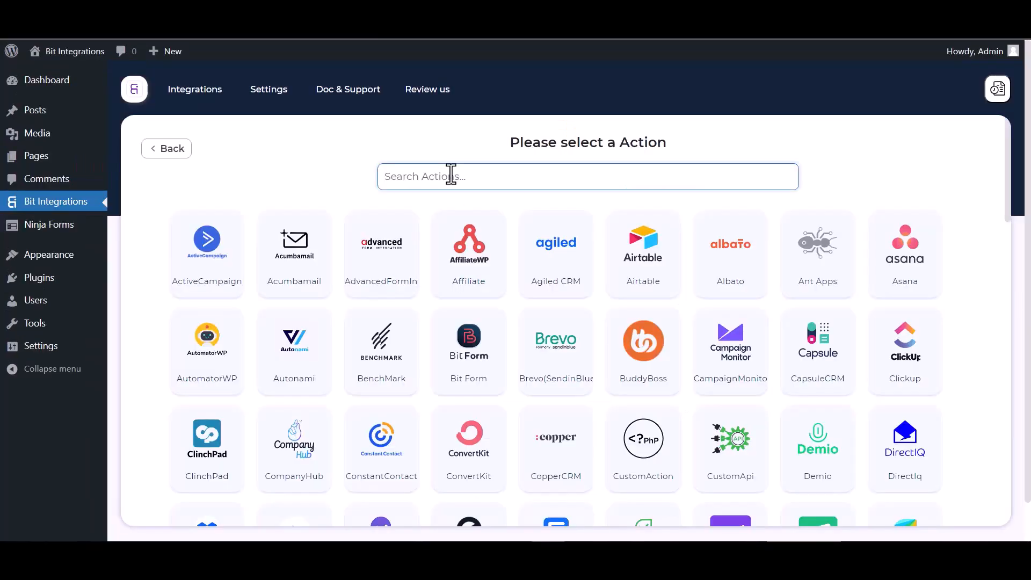
{"action": "type", "text": "al"}
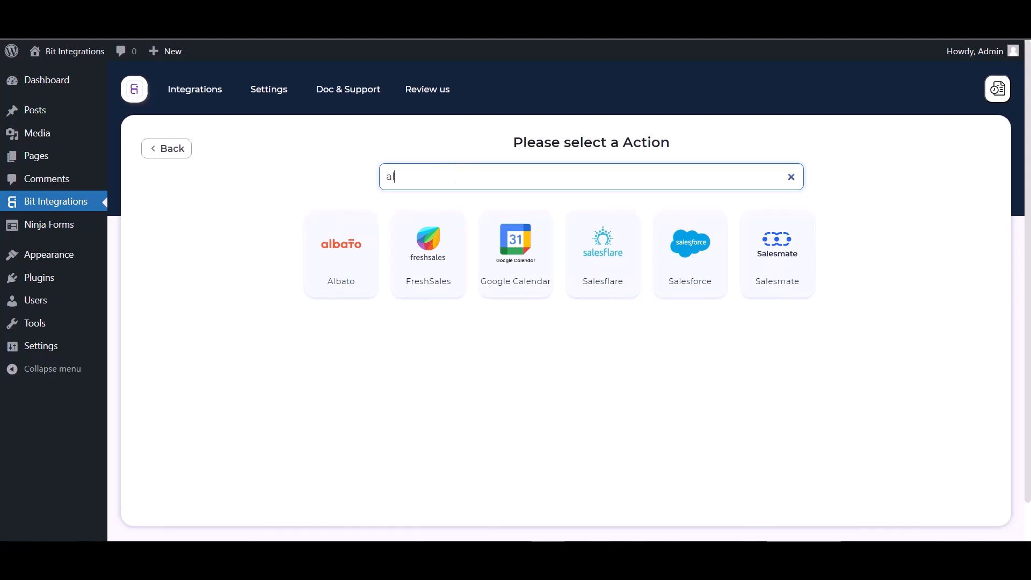
{"action": "left_click", "coordinate": [338, 237]}
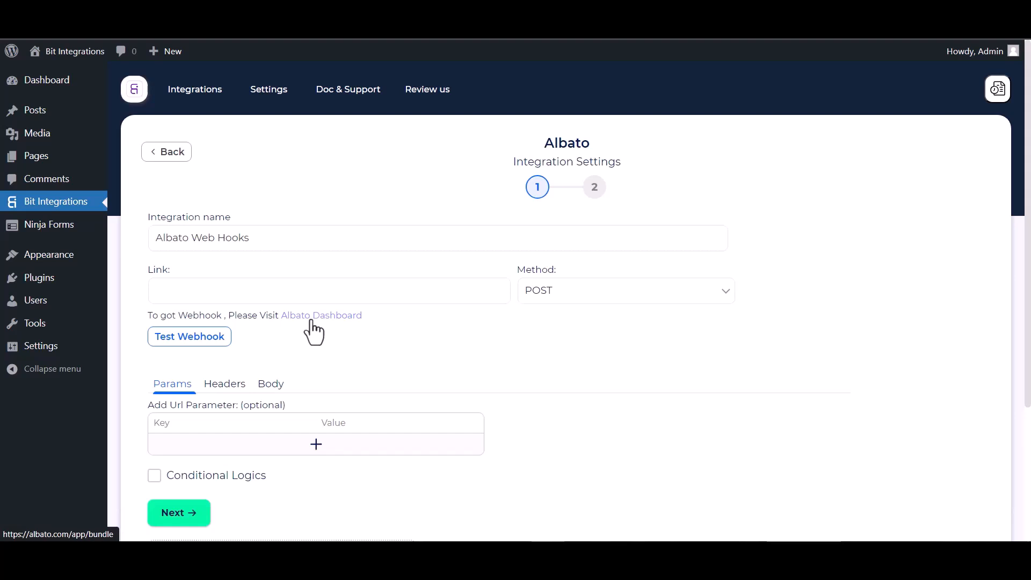
- Start a new Albato automation with Webhook as the sending app
{"action": "left_click", "coordinate": [313, 322]}
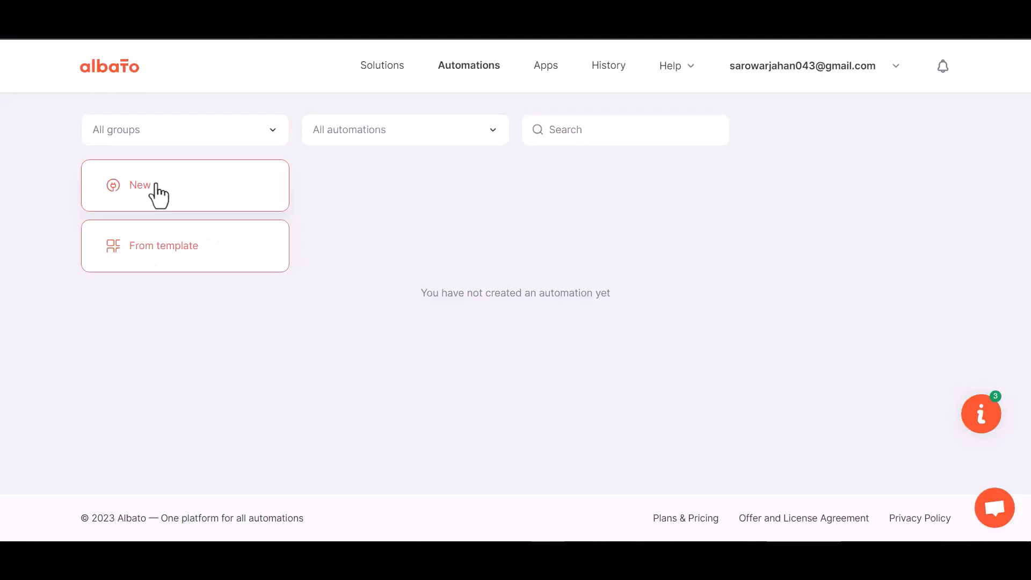
{"action": "left_click", "coordinate": [159, 195]}
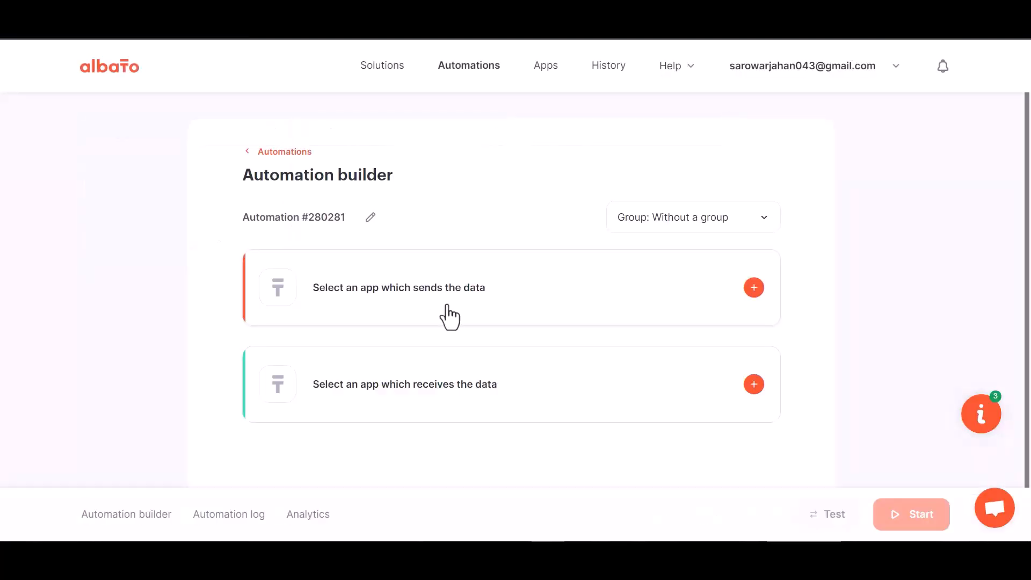
{"action": "left_click", "coordinate": [752, 290]}
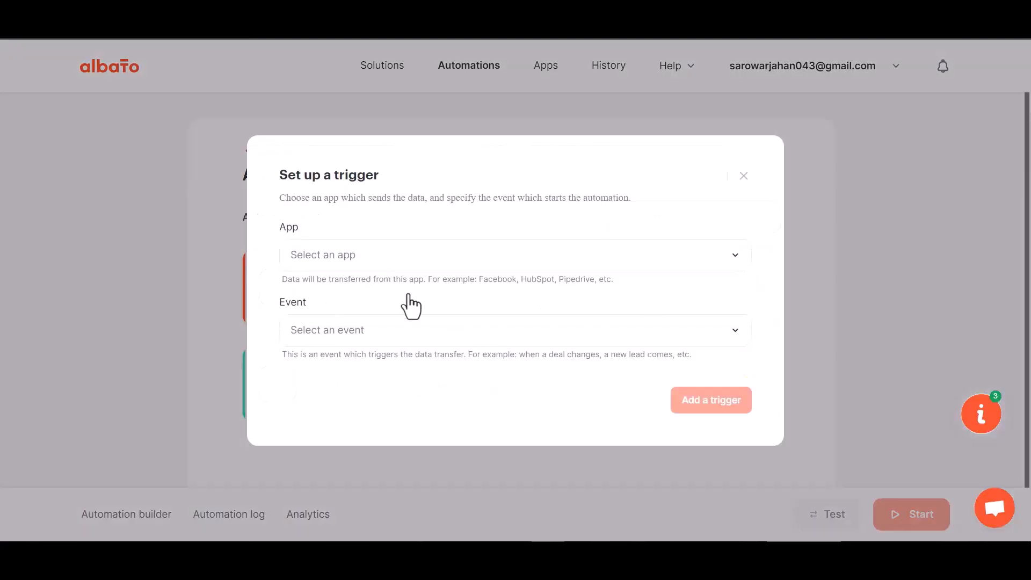
{"action": "left_click", "coordinate": [352, 267]}
{"action": "type", "text": "web"}
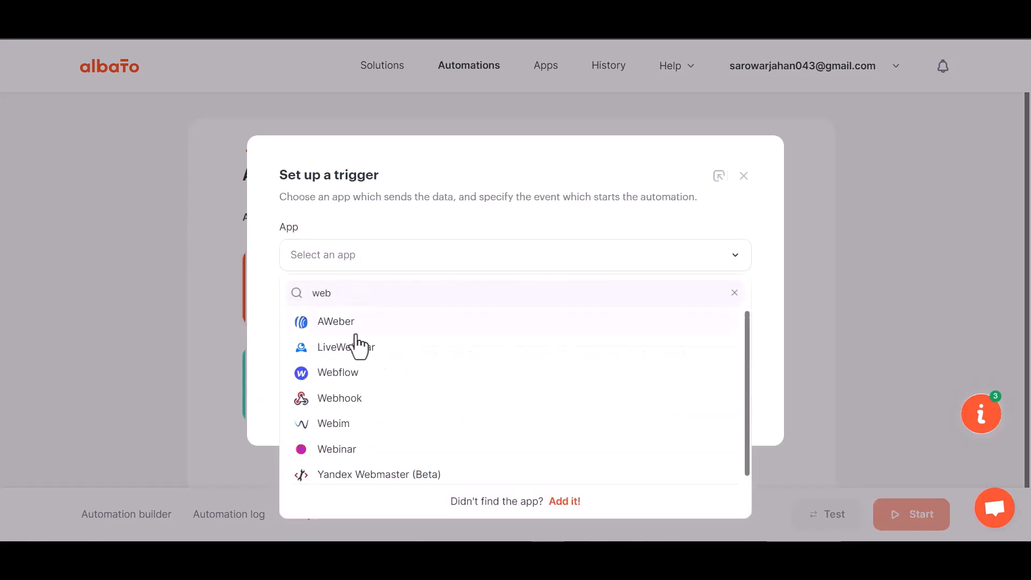
{"action": "type", "text": "h"}
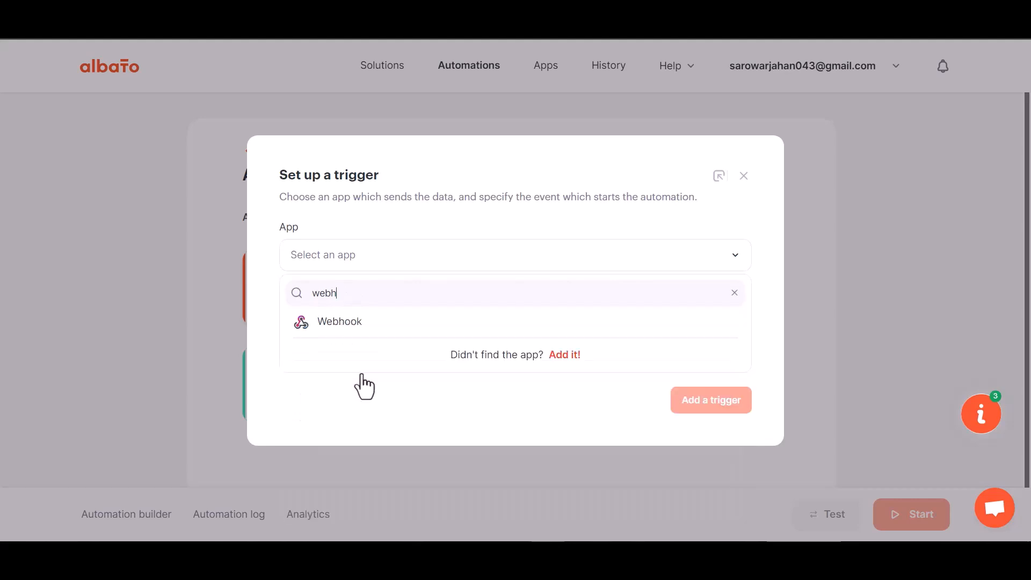
{"action": "left_click", "coordinate": [365, 337]}
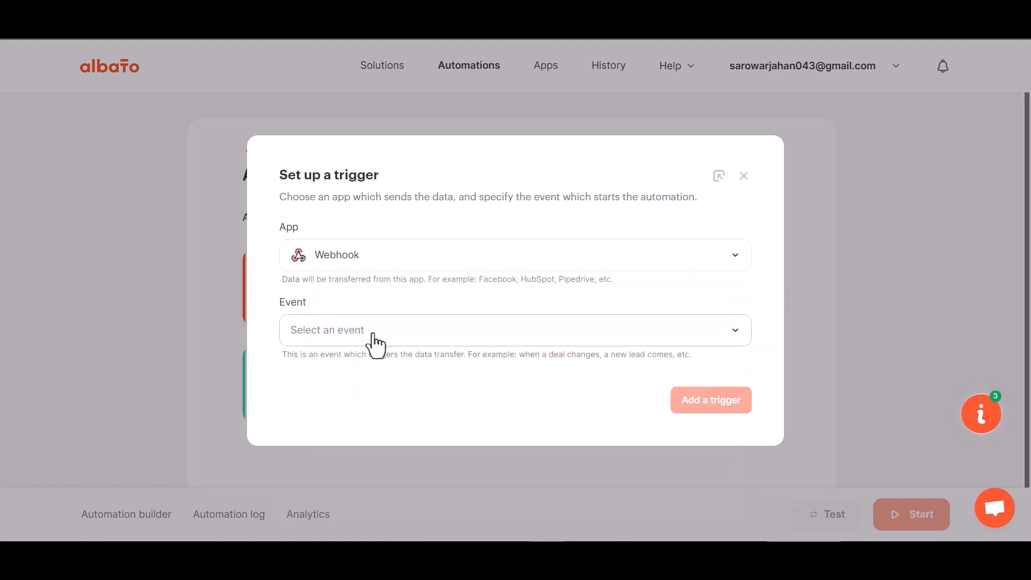
- Add an Incoming webhook trigger using the existing webhook connection
{"action": "left_click", "coordinate": [355, 343]}
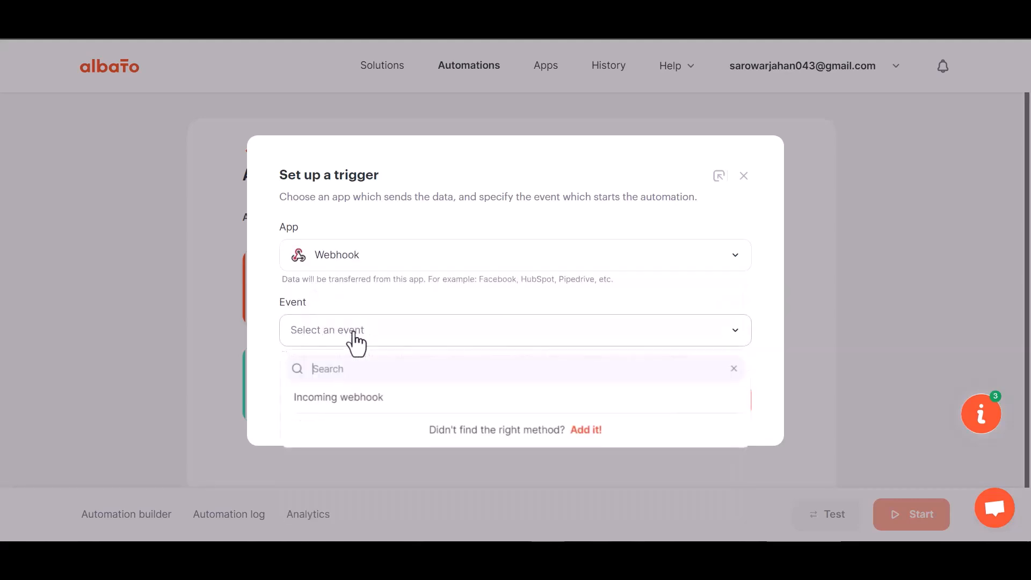
{"action": "left_click", "coordinate": [349, 412]}
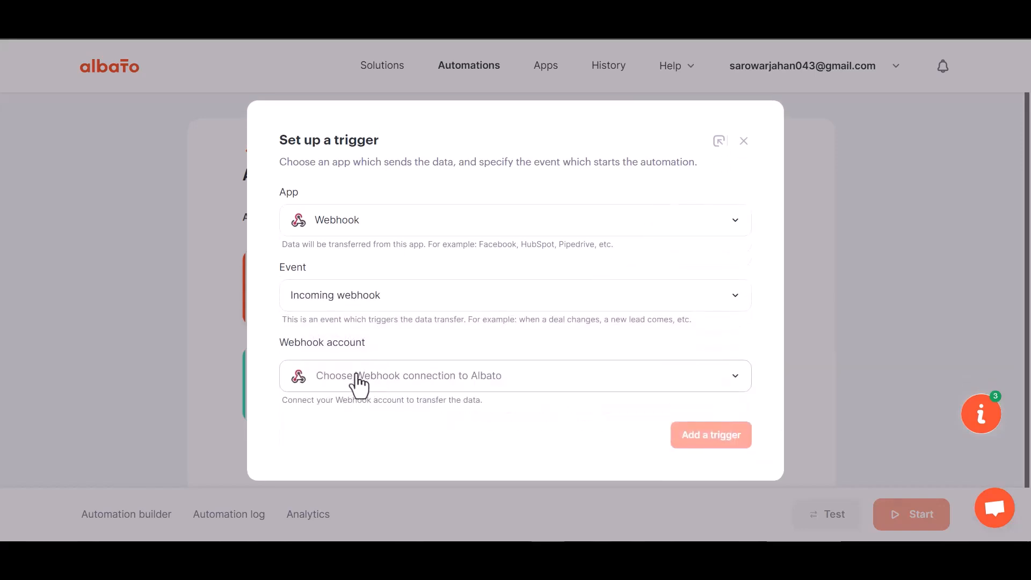
{"action": "left_click", "coordinate": [366, 380]}
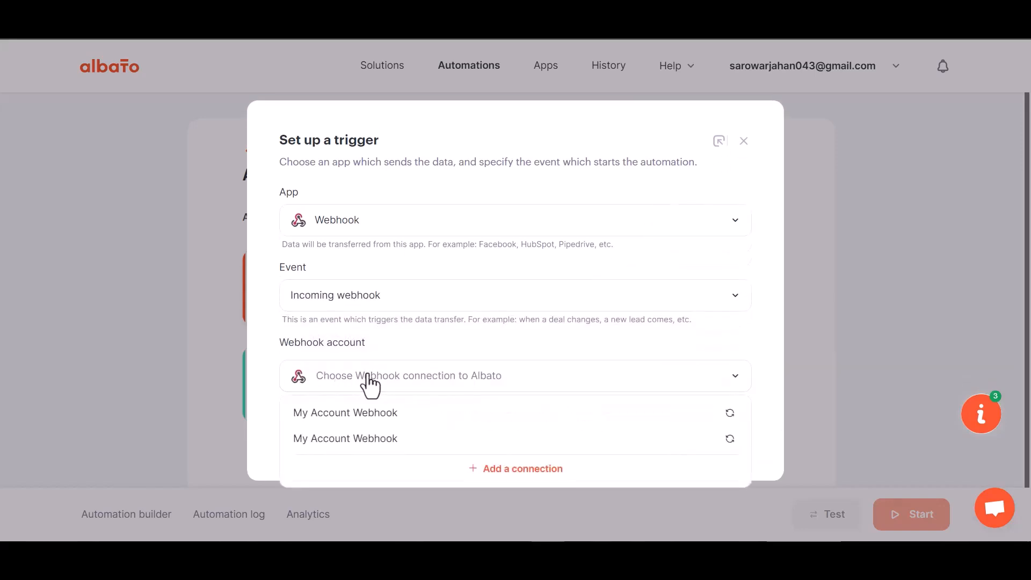
{"action": "left_click", "coordinate": [374, 423]}
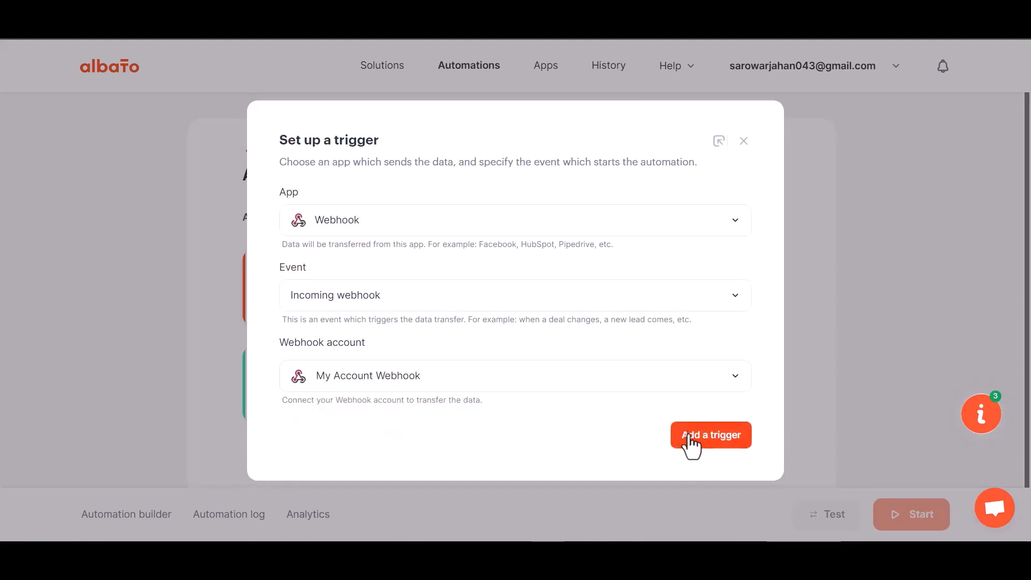
{"action": "left_click", "coordinate": [689, 436]}
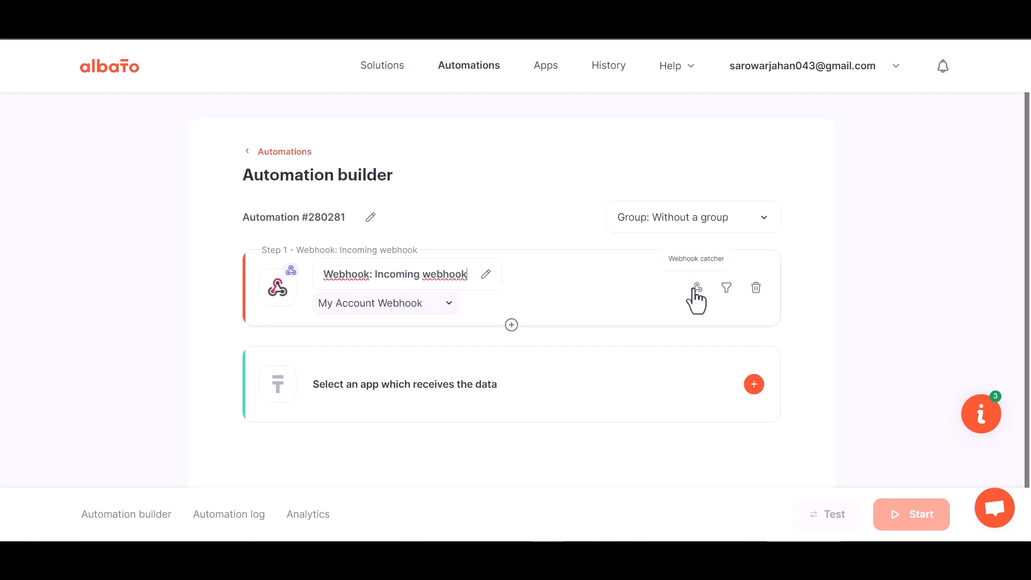
- Copy the trigger's webhook URL and start Albato waiting for an incoming webhook
{"action": "left_click", "coordinate": [696, 288]}
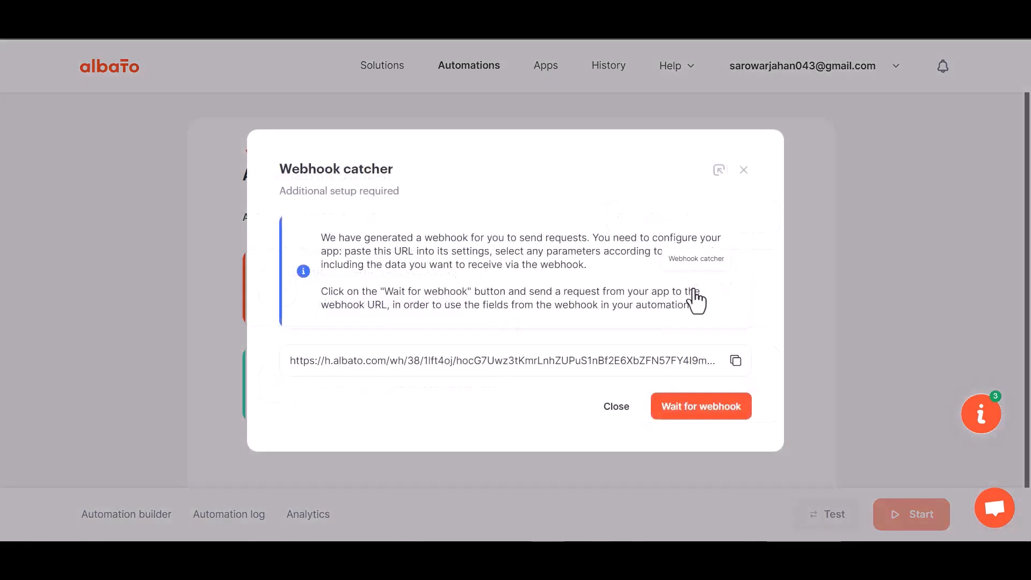
{"action": "left_click", "coordinate": [737, 360]}
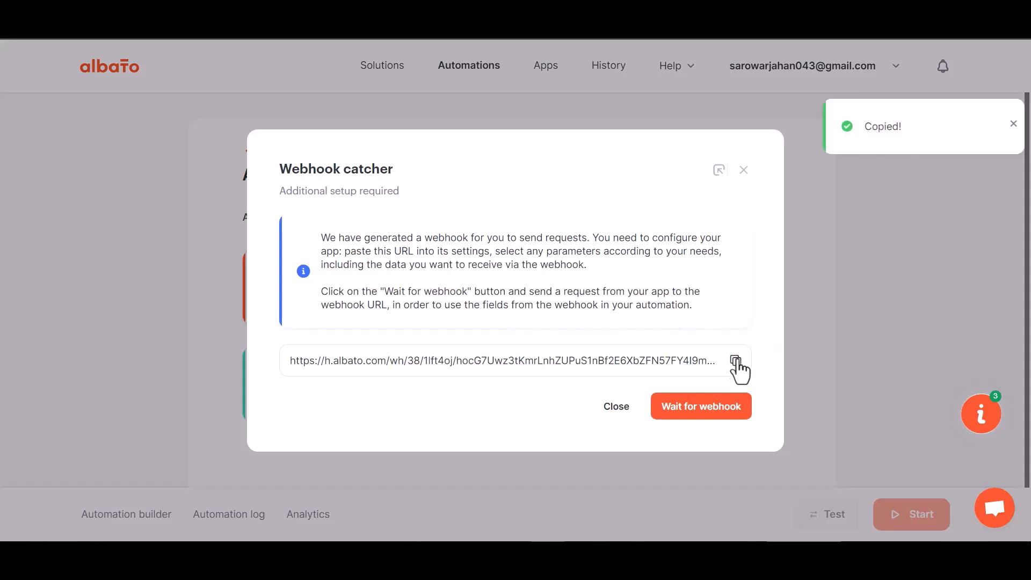
{"action": "left_click", "coordinate": [698, 411]}
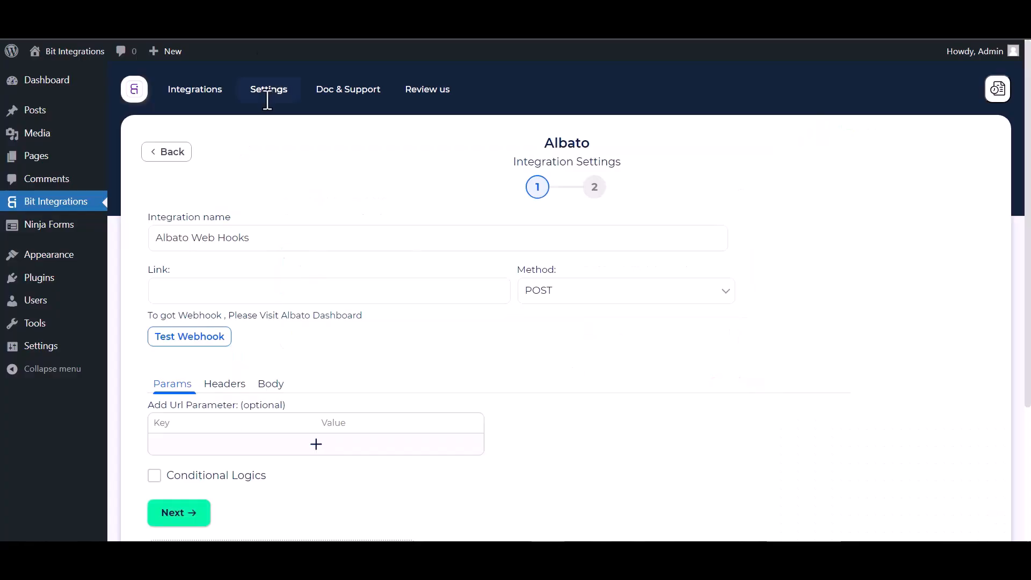
{"action": "left_click", "coordinate": [260, 301]}
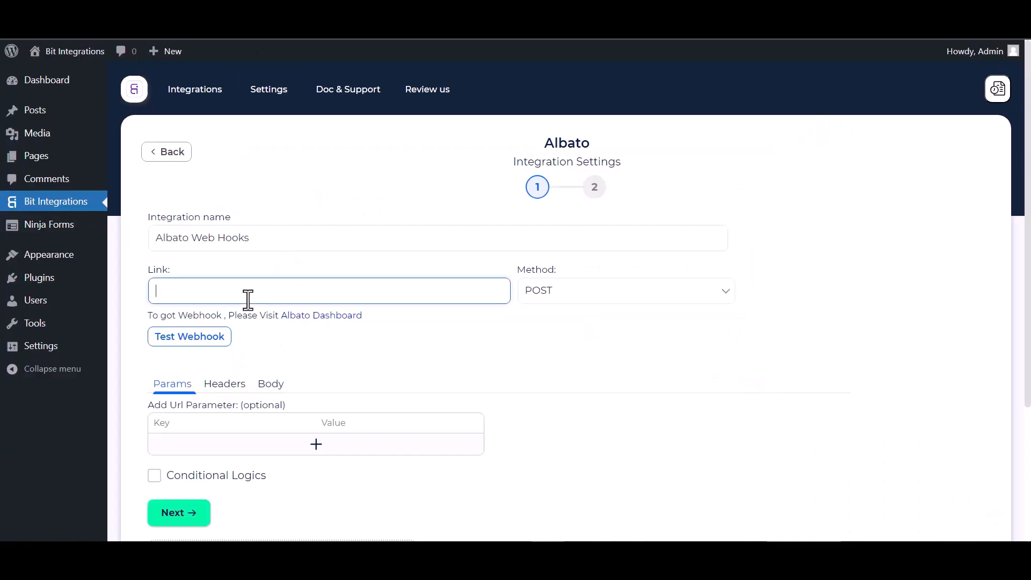
- Paste the Albato webhook URL into Link and send all data as application/json
{"action": "key", "text": "ctrl+v"}
{"action": "left_click", "coordinate": [271, 385]}
{"action": "left_click", "coordinate": [180, 423]}
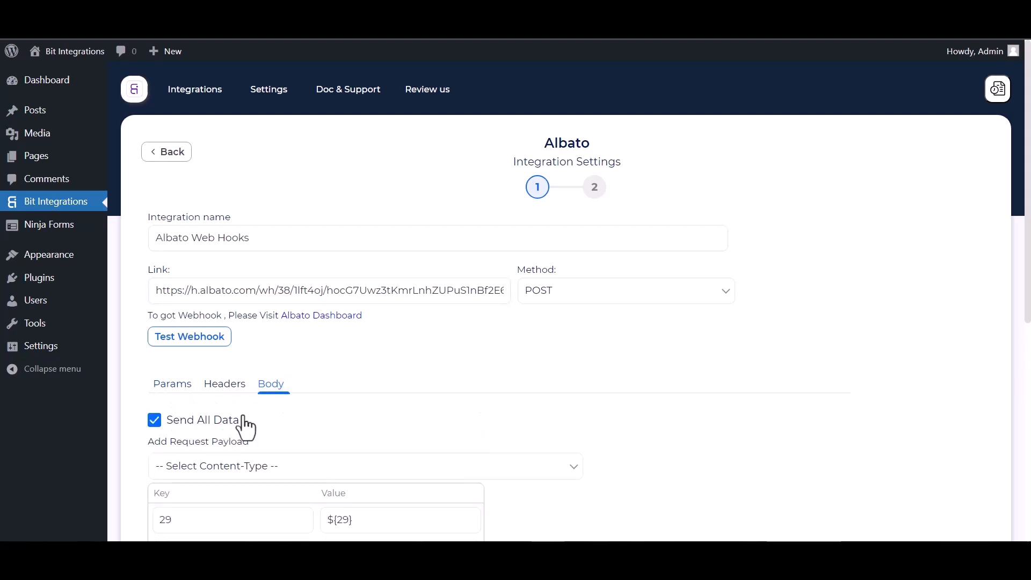
{"action": "scroll", "coordinate": [244, 427], "scroll_direction": "down", "scroll_amount": 3}
{"action": "left_click", "coordinate": [284, 335]}
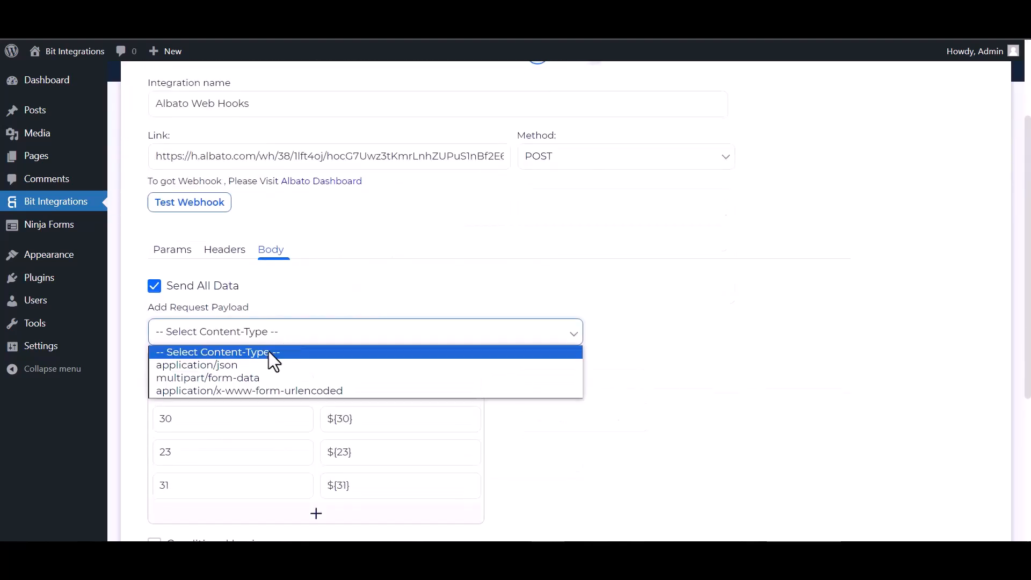
{"action": "left_click", "coordinate": [214, 366]}
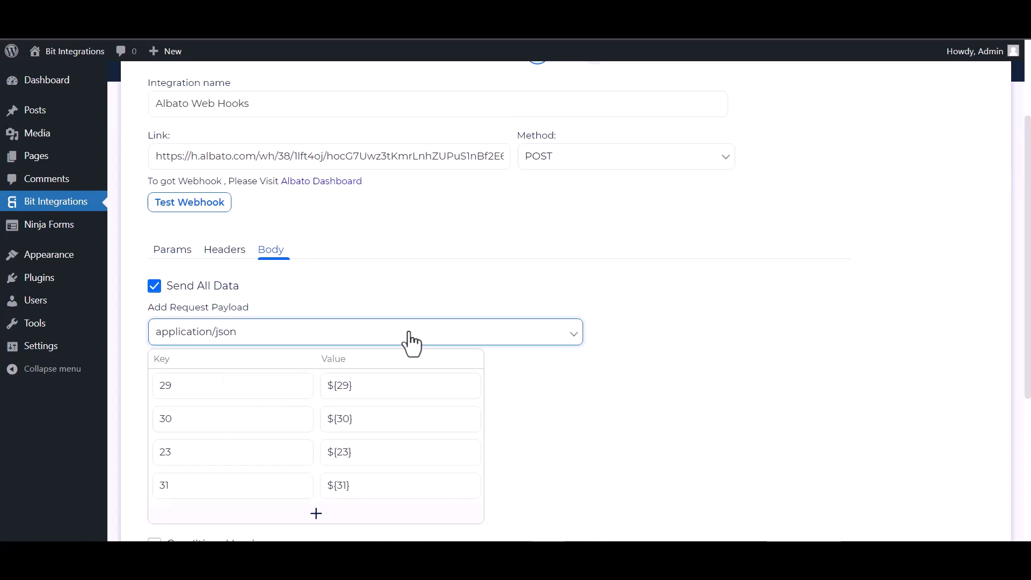
{"action": "scroll", "coordinate": [249, 269], "scroll_direction": "up", "scroll_amount": 1}
- Test the webhook successfully, leave conditional logic off, and finish and save the integration
{"action": "left_click", "coordinate": [198, 277]}
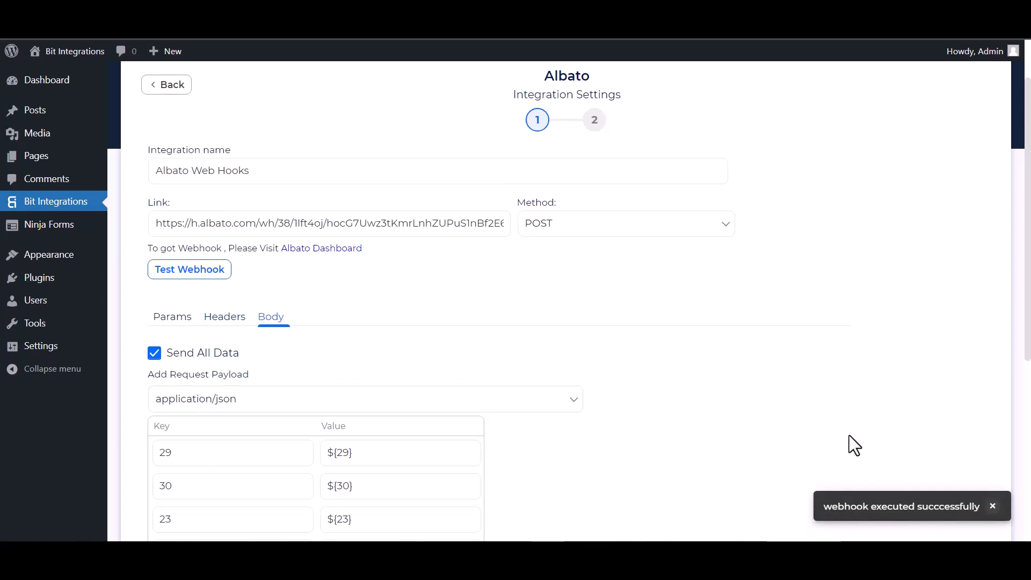
{"action": "scroll", "coordinate": [160, 358], "scroll_direction": "down", "scroll_amount": 5}
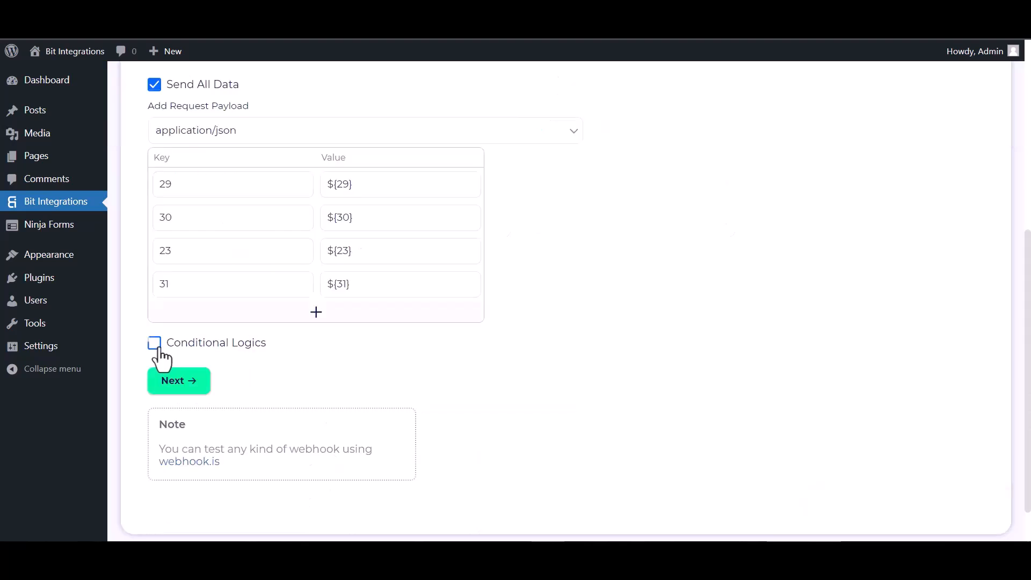
{"action": "left_click", "coordinate": [154, 343]}
{"action": "scroll", "coordinate": [276, 400], "scroll_direction": "down", "scroll_amount": 1}
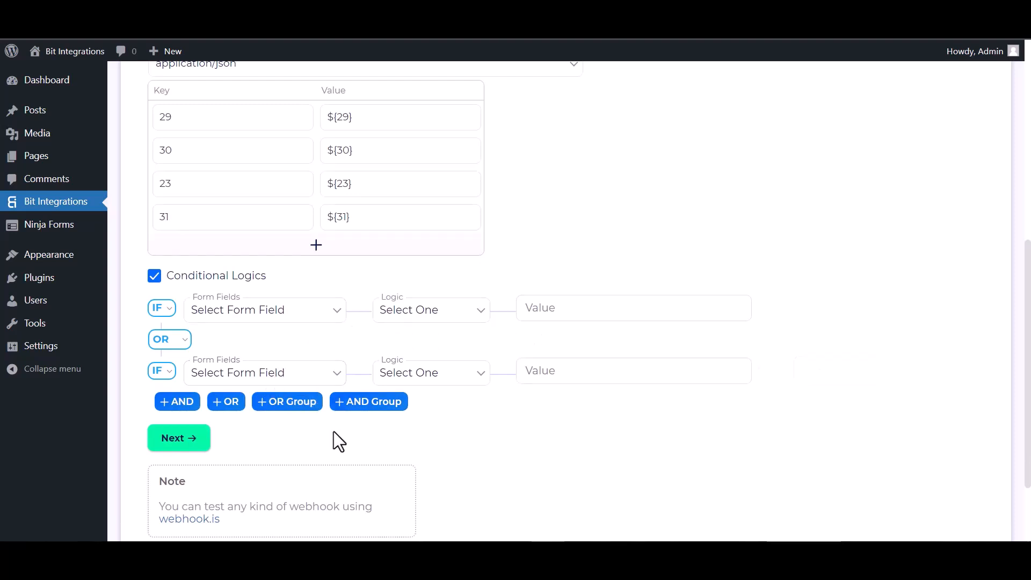
{"action": "left_click", "coordinate": [155, 276]}
{"action": "left_click", "coordinate": [183, 346]}
{"action": "left_click", "coordinate": [534, 241]}
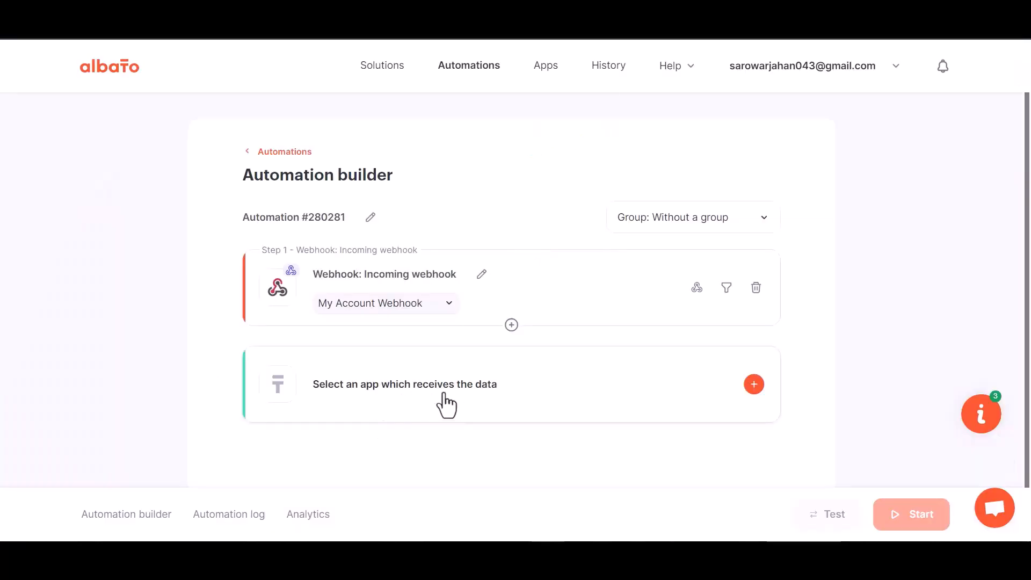
- Set the Albato action to MailChimp 'Add subscriber to the list'
{"action": "left_click", "coordinate": [526, 400]}
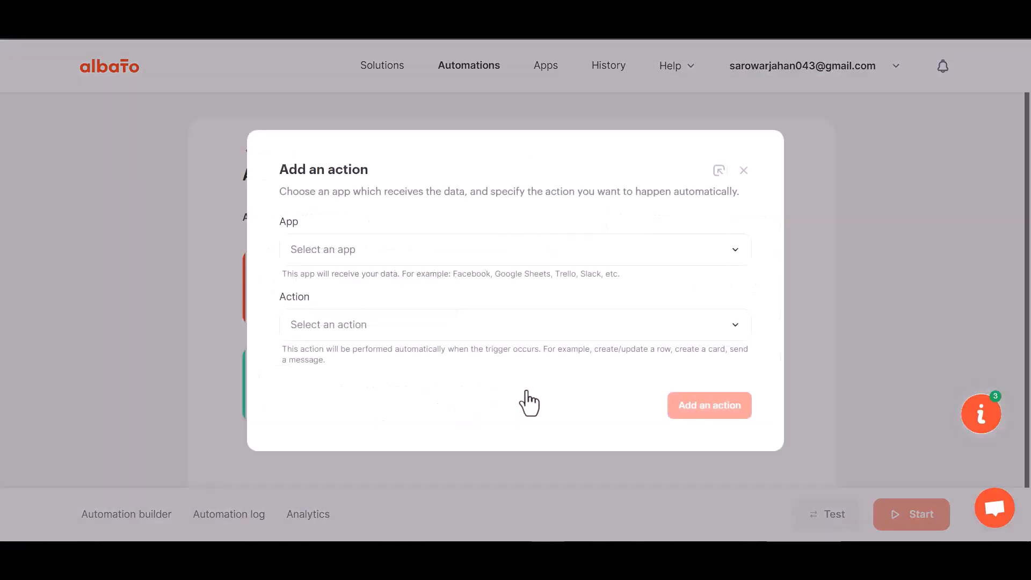
{"action": "left_click", "coordinate": [373, 262]}
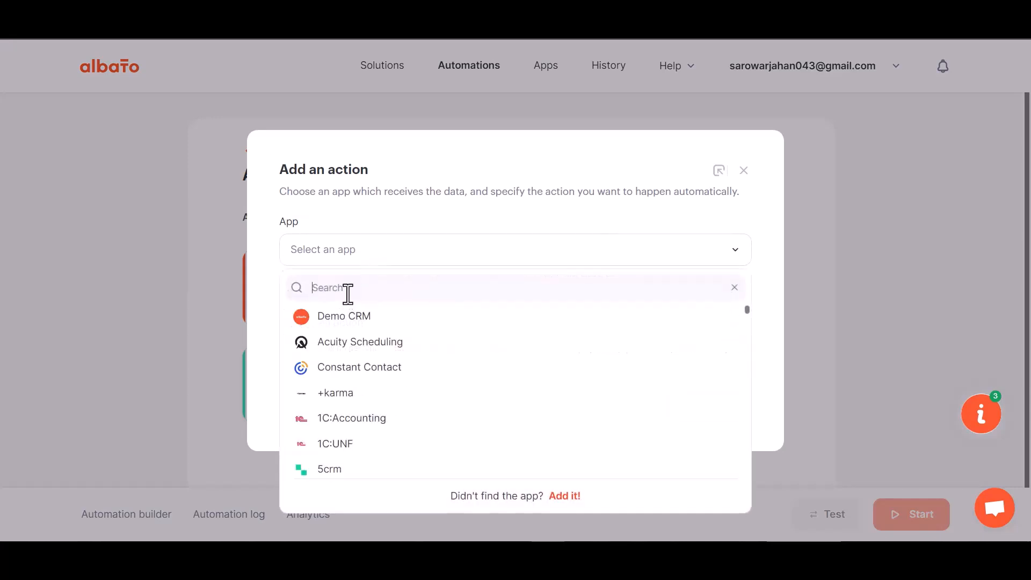
{"action": "type", "text": "mailc"}
{"action": "left_click", "coordinate": [352, 320]}
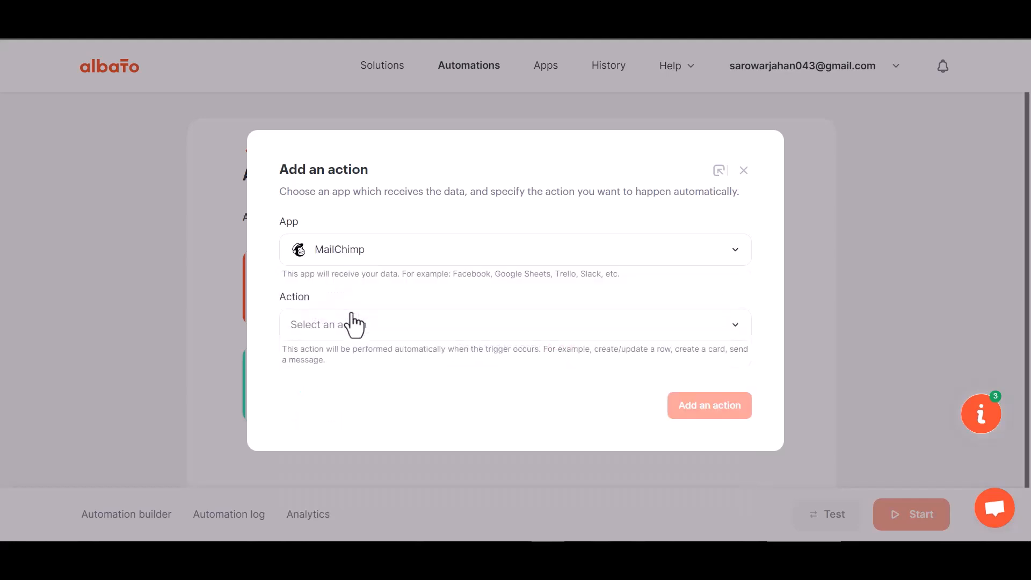
{"action": "left_click", "coordinate": [369, 331]}
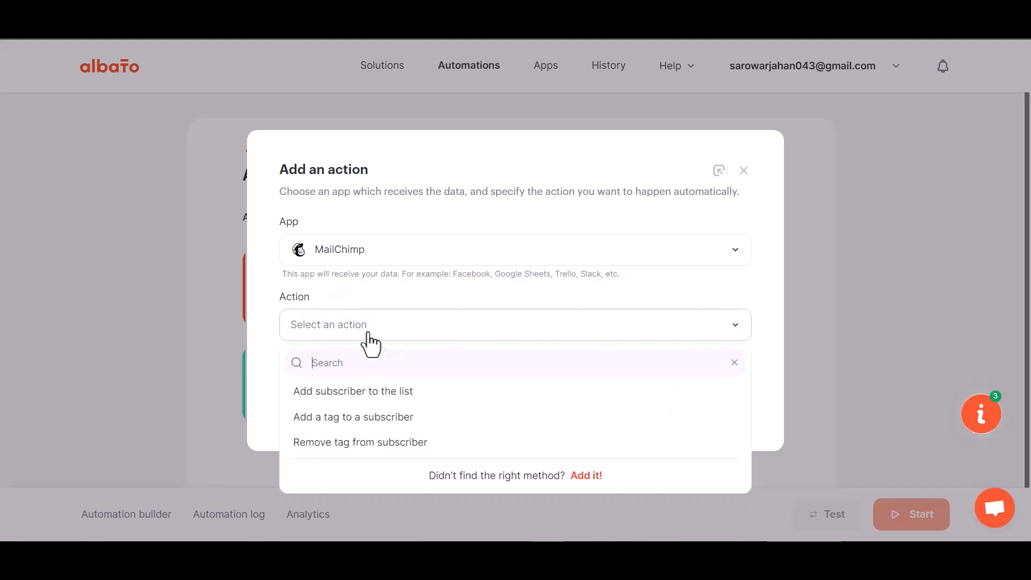
{"action": "left_click", "coordinate": [394, 399]}
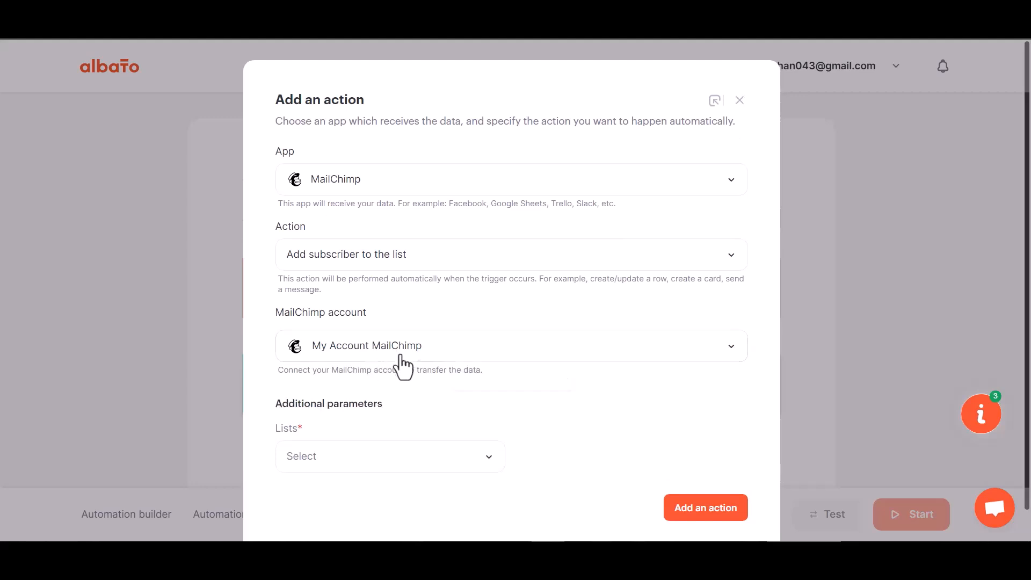
- Add a new MailChimp connection and grant Albato access
{"action": "left_click", "coordinate": [382, 353]}
{"action": "left_click", "coordinate": [493, 392]}
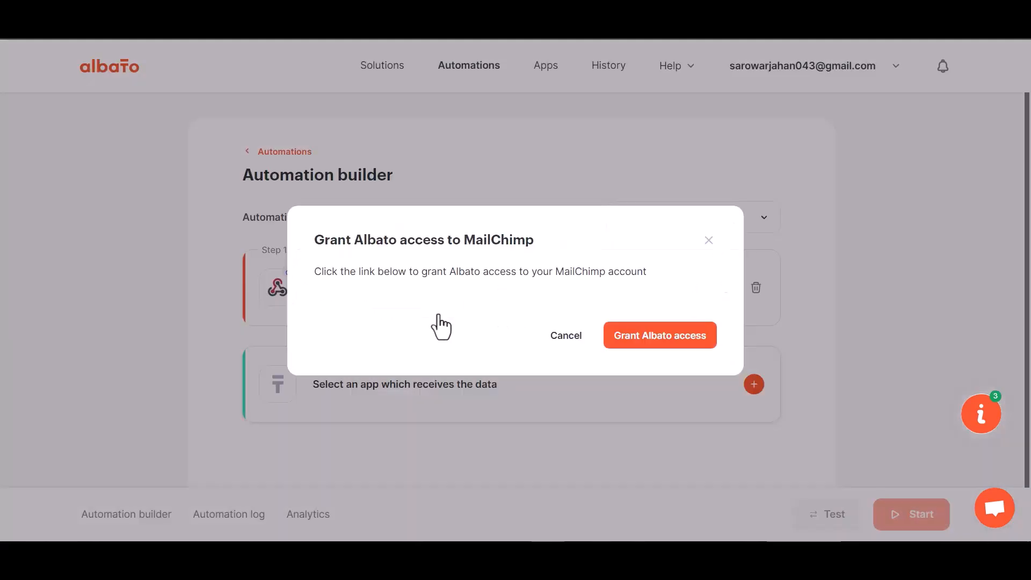
{"action": "left_click", "coordinate": [651, 344]}
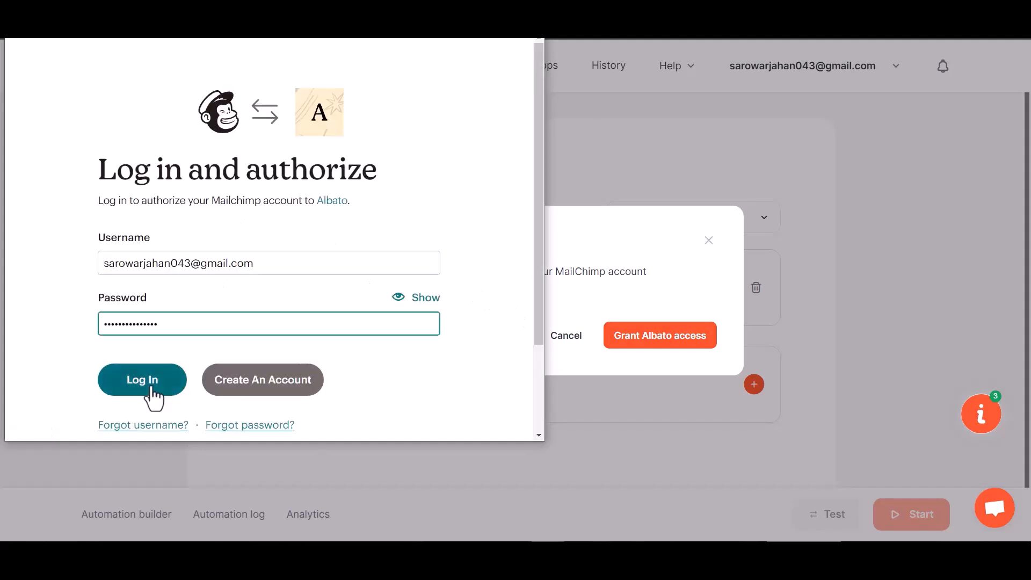
- Log in to Mailchimp and allow Albato access, connecting 'My Account MailChimp'
{"action": "left_click", "coordinate": [151, 386]}
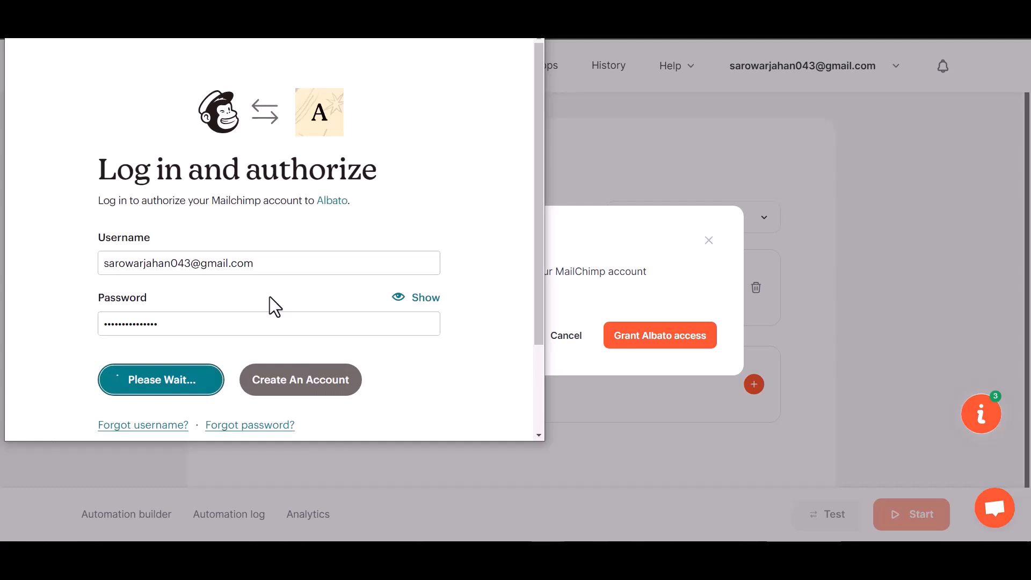
{"action": "scroll", "coordinate": [269, 298], "scroll_direction": "down", "scroll_amount": 3}
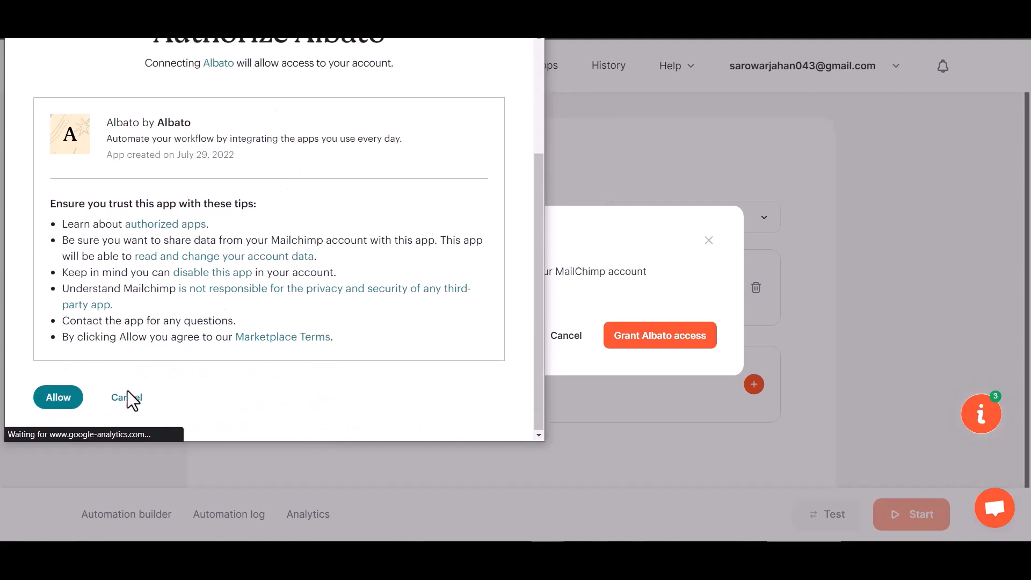
{"action": "left_click", "coordinate": [70, 396]}
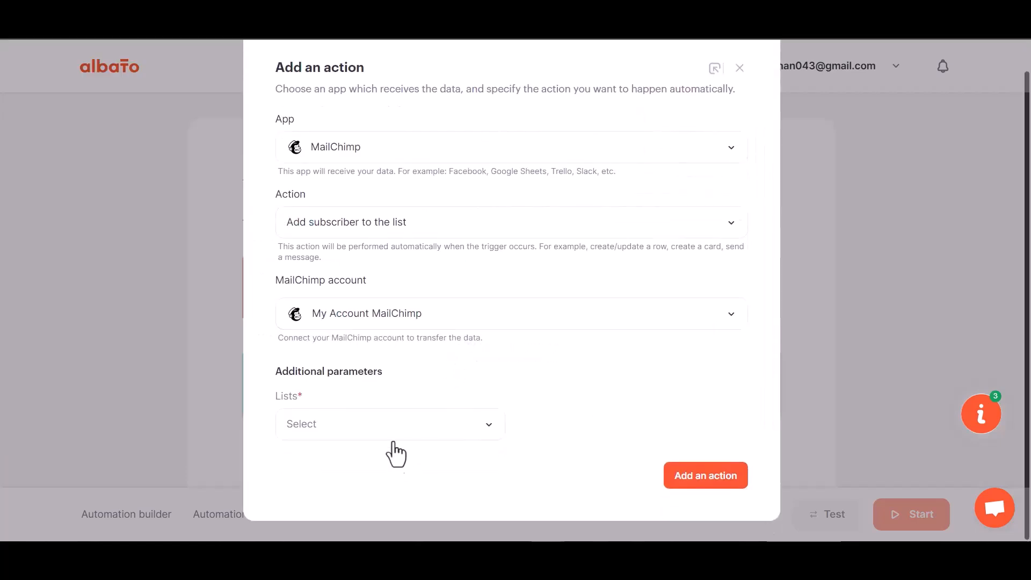
- Pick the Mailchimp audience list for new subscribers and add the MailChimp action
{"action": "left_click", "coordinate": [395, 430]}
{"action": "left_click", "coordinate": [349, 491]}
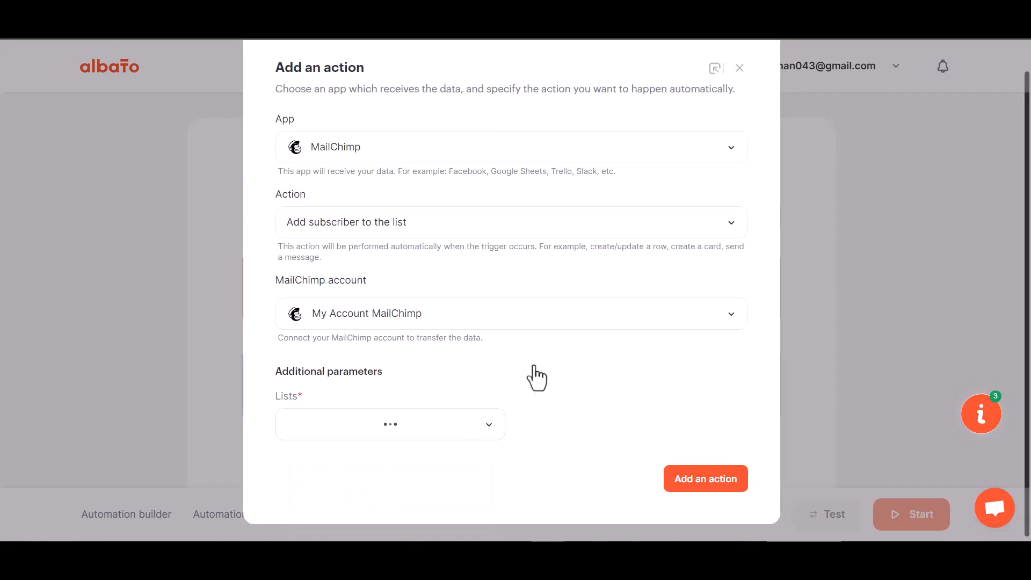
{"action": "left_click", "coordinate": [708, 477]}
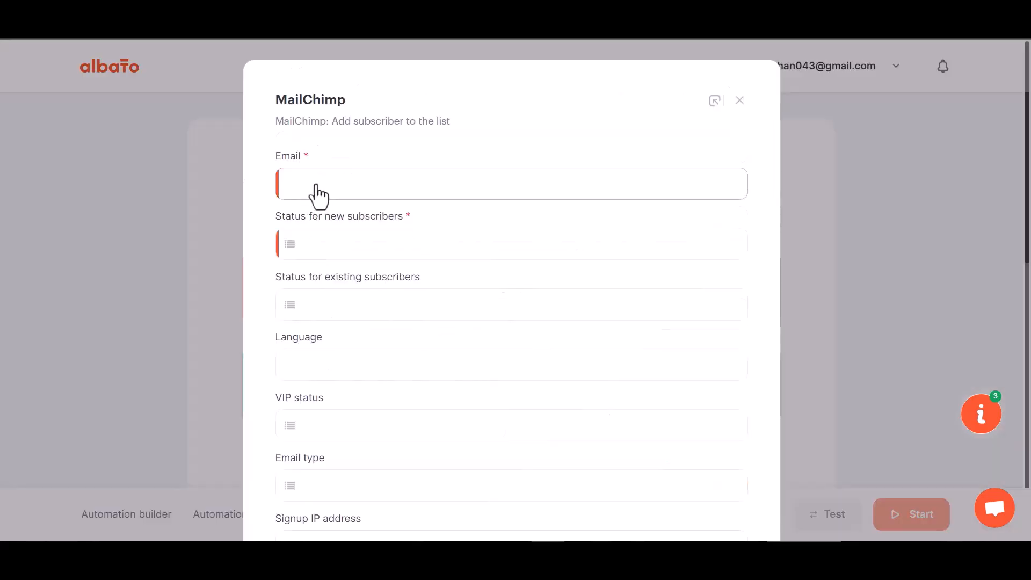
- Map webhook field 23 to Email and set new subscribers' status to Subscribed
{"action": "left_click", "coordinate": [360, 191]}
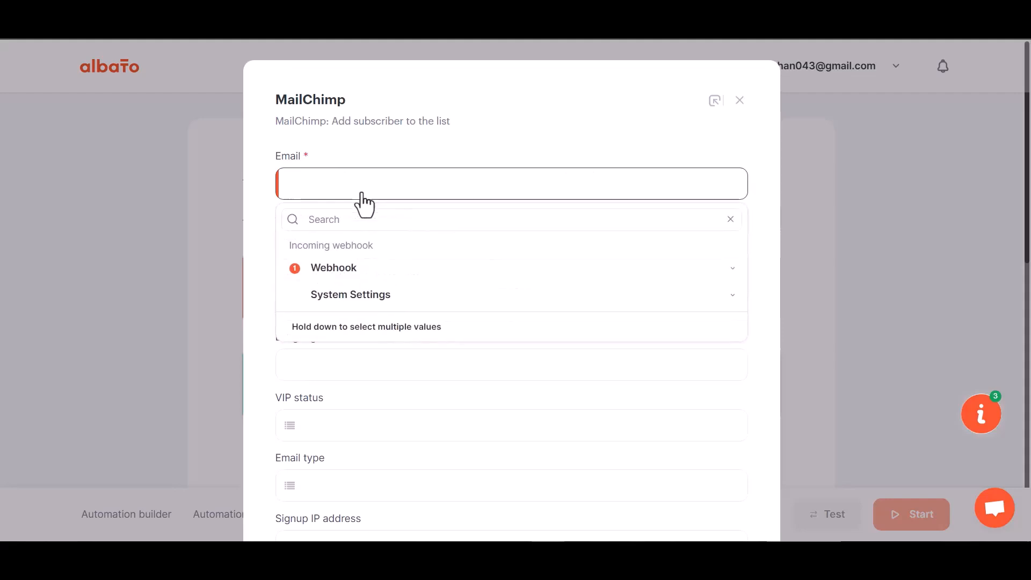
{"action": "left_click", "coordinate": [358, 270]}
{"action": "left_click", "coordinate": [338, 397]}
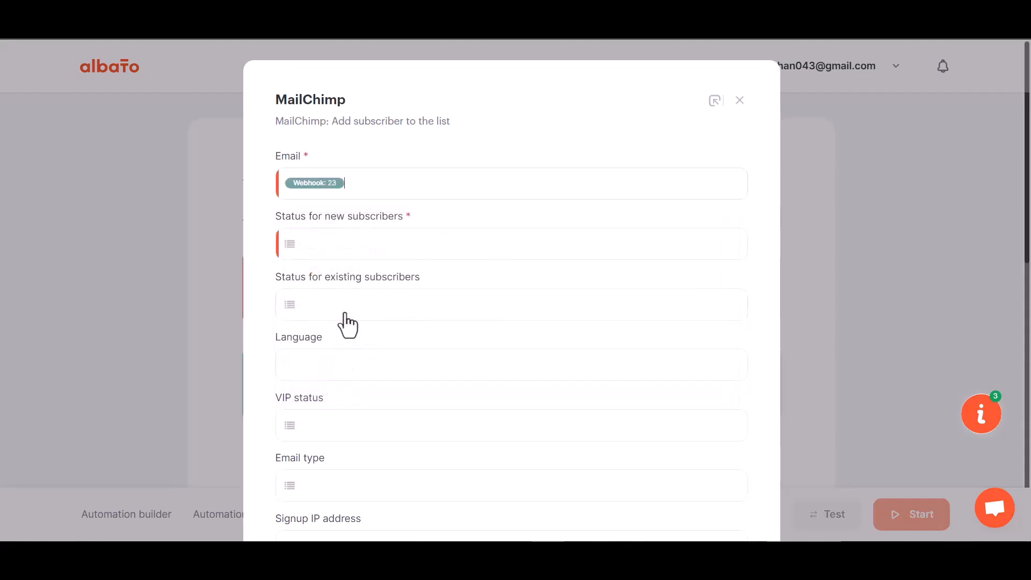
{"action": "scroll", "coordinate": [352, 338], "scroll_direction": "down", "scroll_amount": 1}
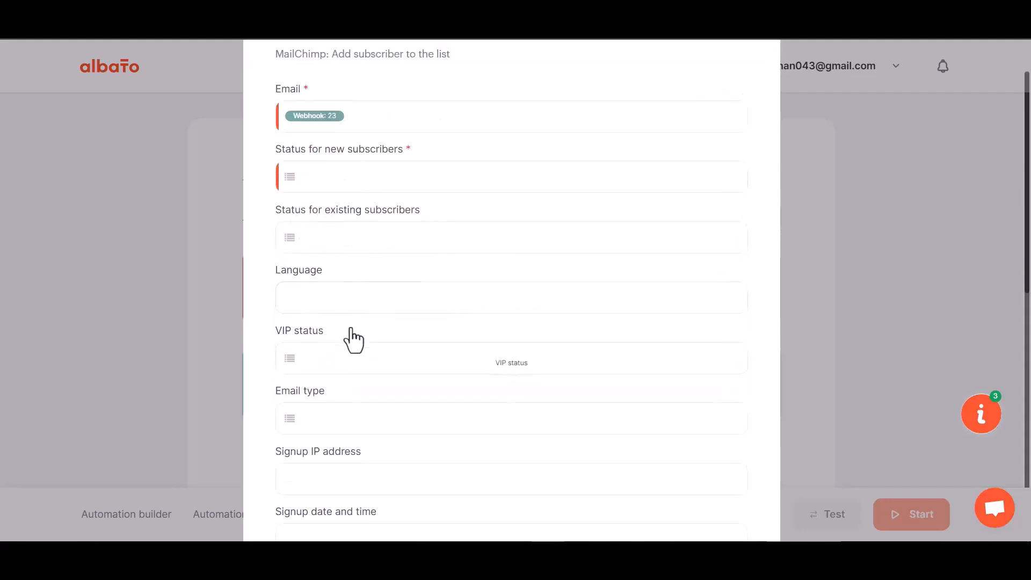
{"action": "scroll", "coordinate": [352, 340], "scroll_direction": "down", "scroll_amount": 1}
{"action": "left_click", "coordinate": [357, 114]}
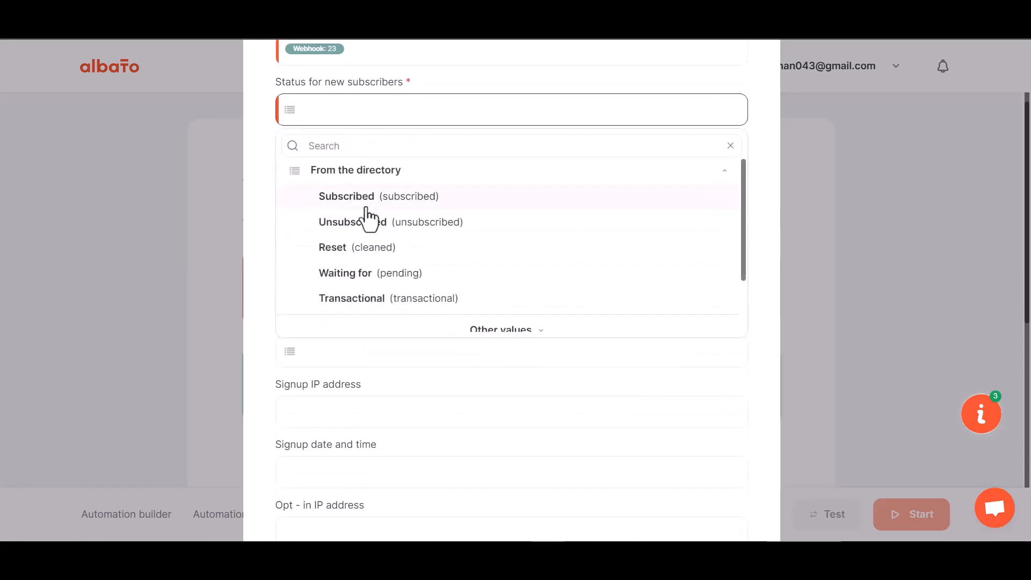
{"action": "left_click", "coordinate": [362, 203]}
- Map webhook field 29 to First Name and field 30 to Last Name
{"action": "scroll", "coordinate": [383, 313], "scroll_direction": "down", "scroll_amount": 5}
{"action": "scroll", "coordinate": [385, 325], "scroll_direction": "down", "scroll_amount": 1}
{"action": "left_click", "coordinate": [342, 250]}
{"action": "left_click", "coordinate": [345, 338]}
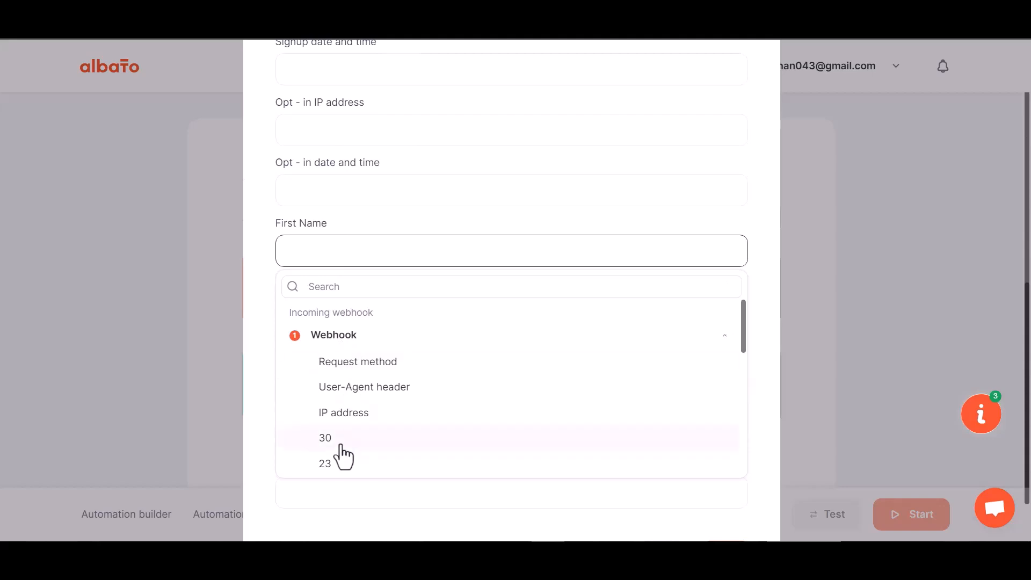
{"action": "scroll", "coordinate": [343, 441], "scroll_direction": "down", "scroll_amount": 1}
{"action": "left_click", "coordinate": [336, 446]}
{"action": "left_click", "coordinate": [339, 310]}
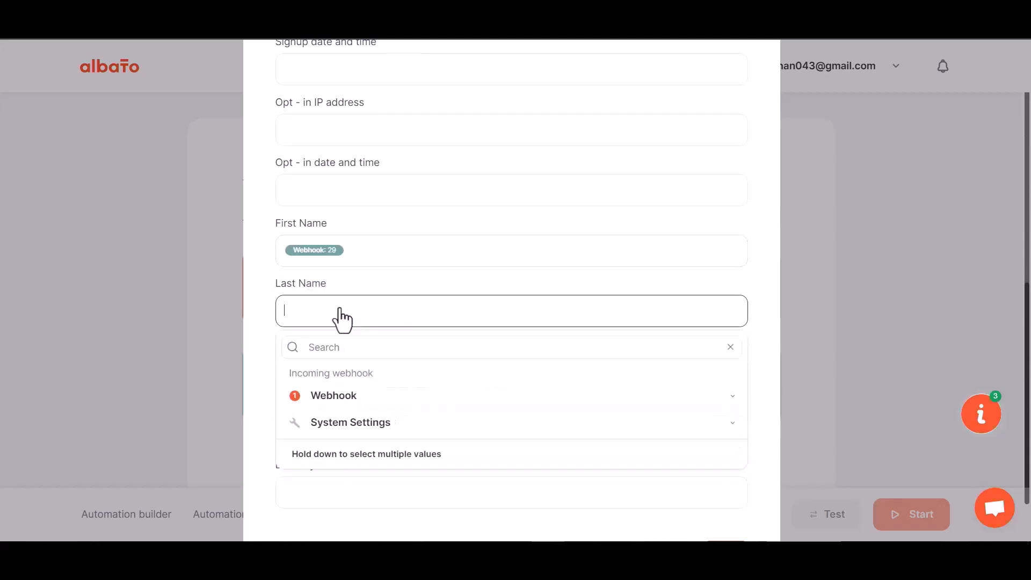
{"action": "left_click", "coordinate": [328, 403]}
{"action": "left_click", "coordinate": [346, 498]}
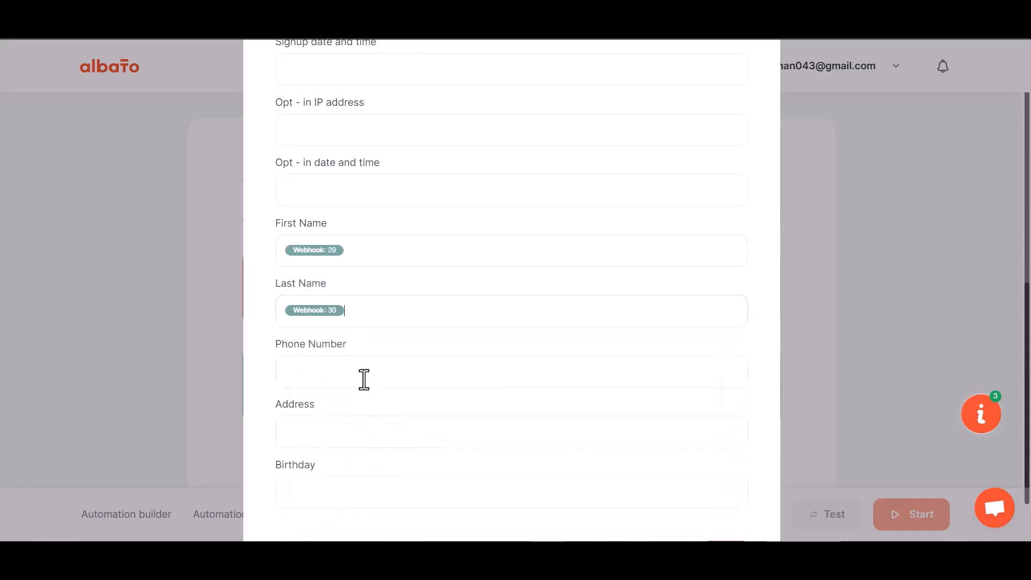
{"action": "scroll", "coordinate": [365, 406], "scroll_direction": "down", "scroll_amount": 1}
- Map webhook field 31 to Phone Number, save the mapping, and start the automation
{"action": "left_click", "coordinate": [352, 310]}
{"action": "left_click", "coordinate": [337, 389]}
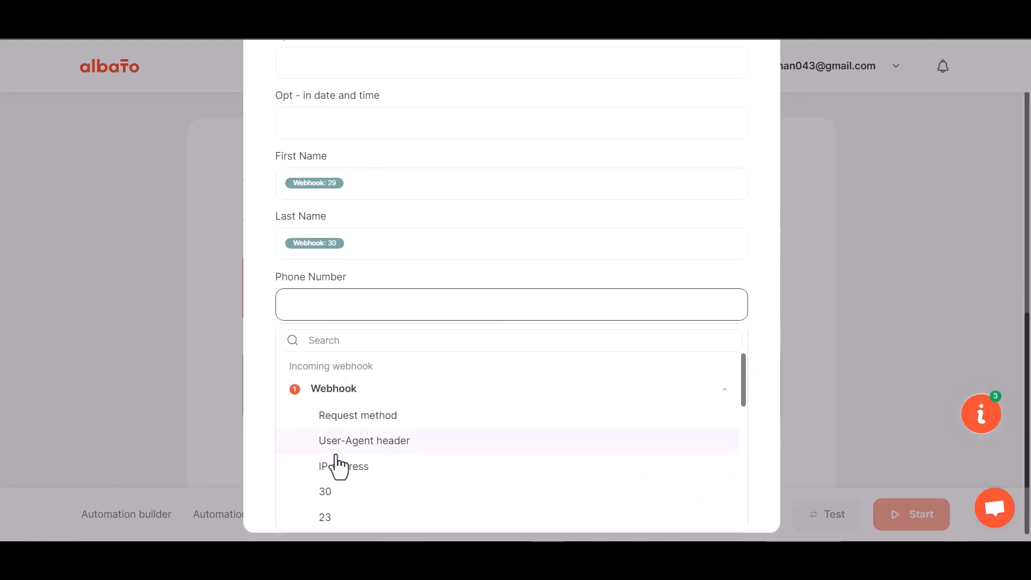
{"action": "scroll", "coordinate": [349, 515], "scroll_direction": "down", "scroll_amount": 3}
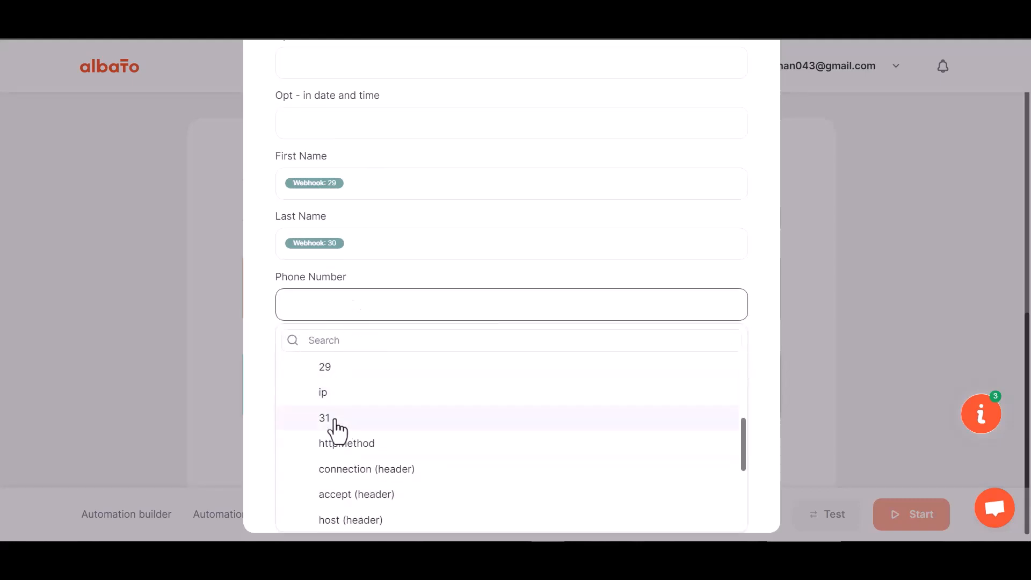
{"action": "left_click", "coordinate": [333, 419]}
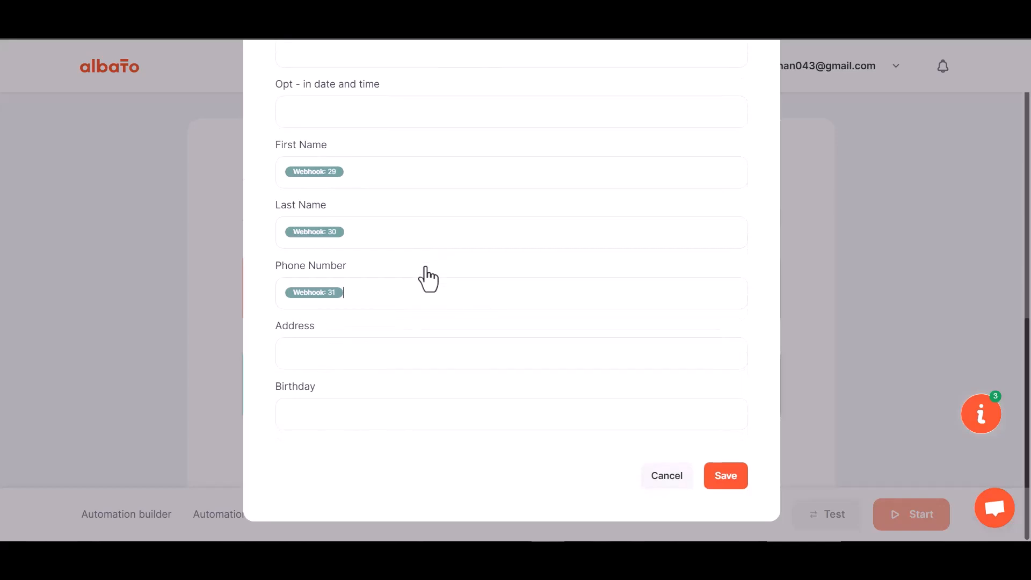
{"action": "left_click", "coordinate": [722, 489]}
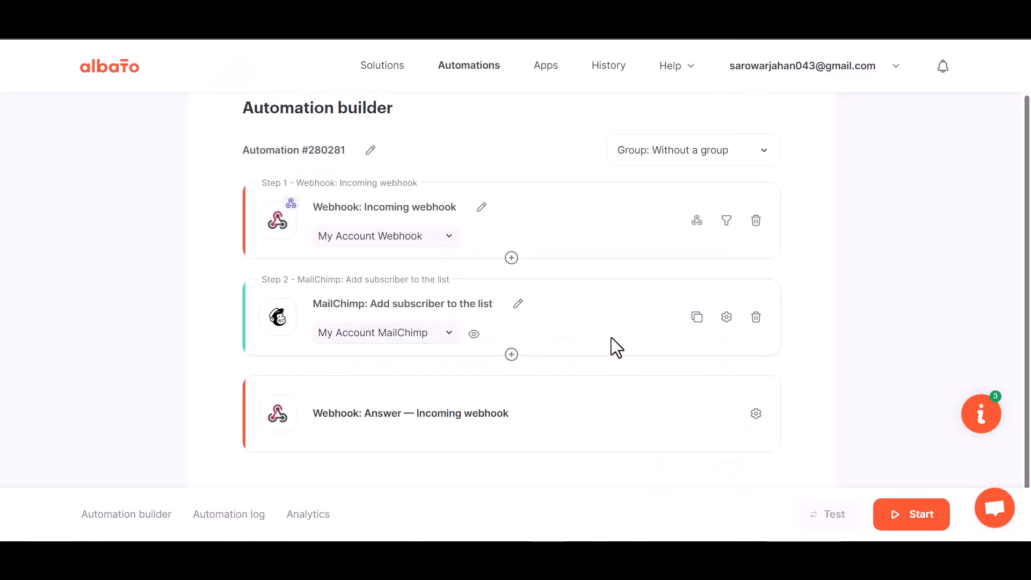
{"action": "left_click", "coordinate": [915, 524]}
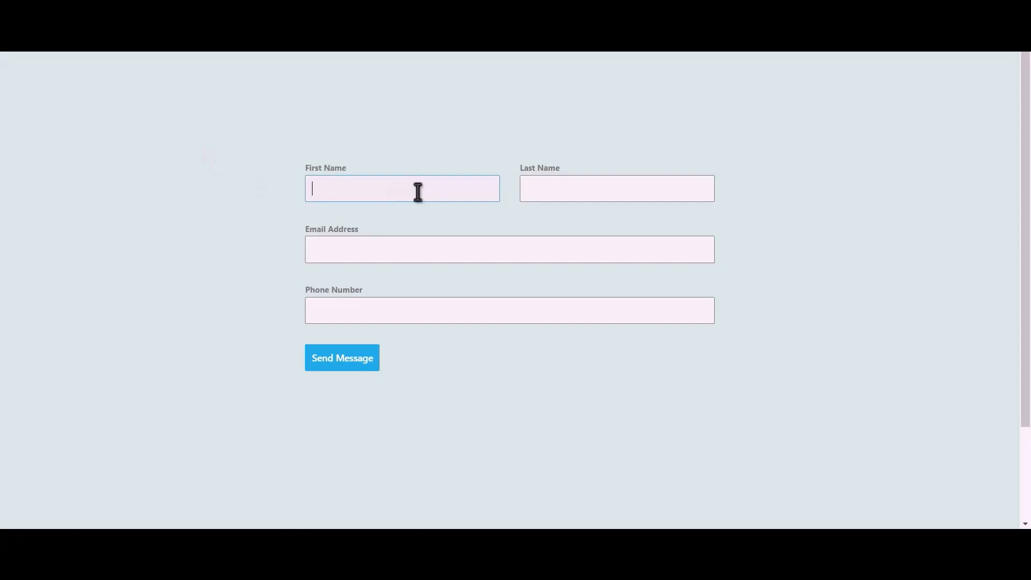
- Fill the contact form with a test name, e-mail and phone number, and submit it
{"action": "type", "text": "Bit"}
{"action": "type", "text": "Integr"}
{"action": "type", "text": "atio"}
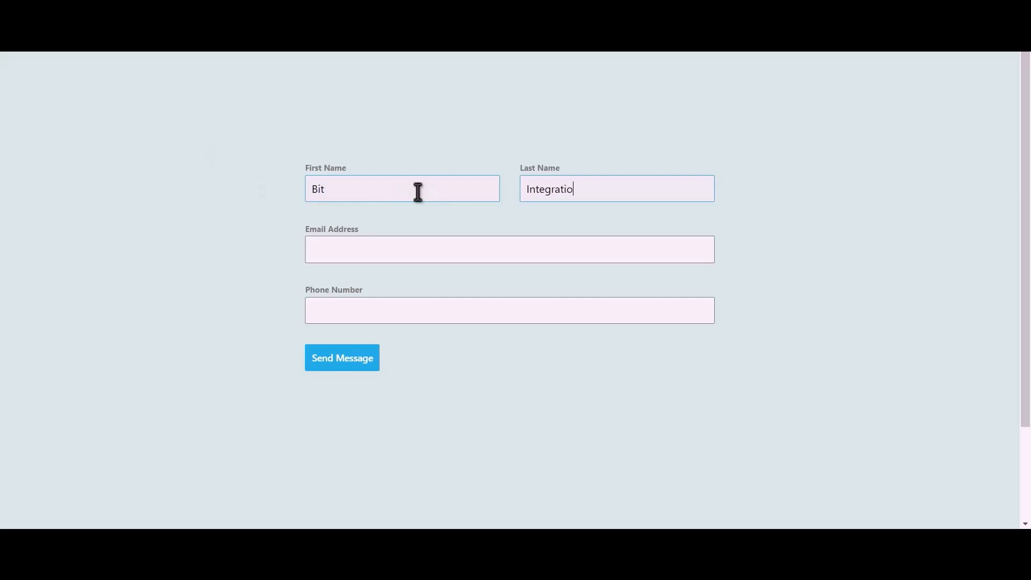
{"action": "type", "text": "ns"}
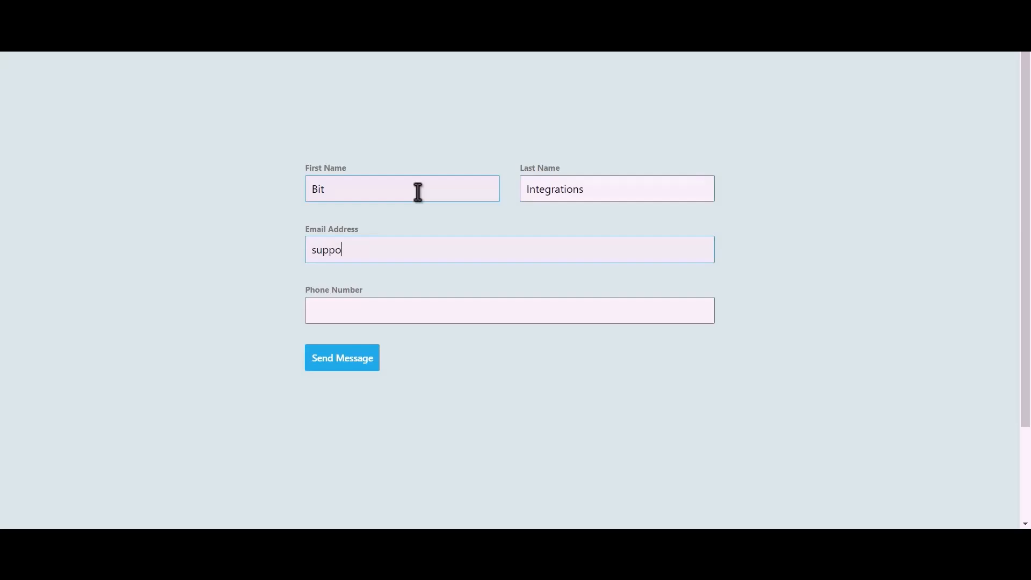
{"action": "type", "text": "444555"}
{"action": "type", "text": "666"}
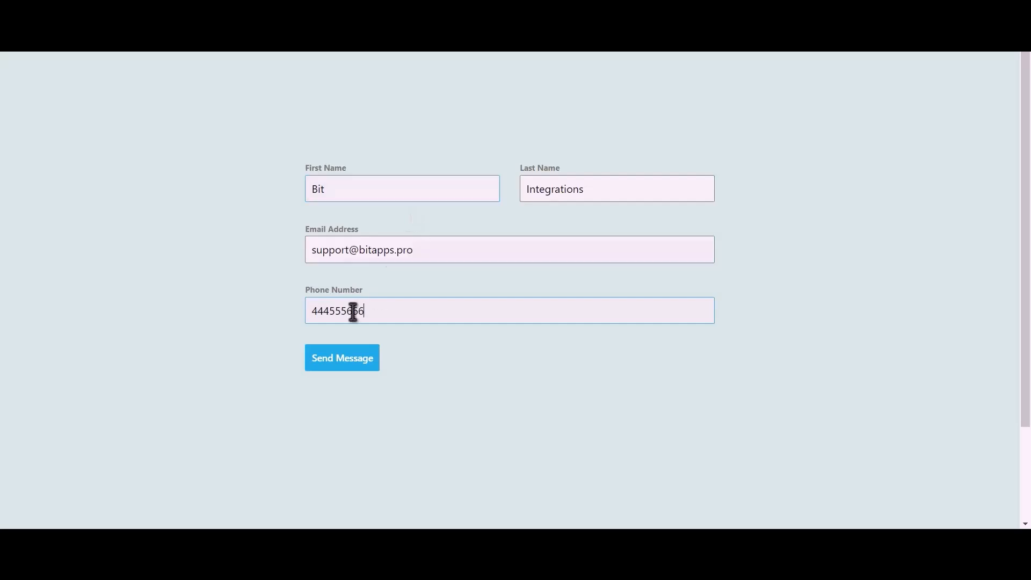
{"action": "left_click", "coordinate": [354, 365]}
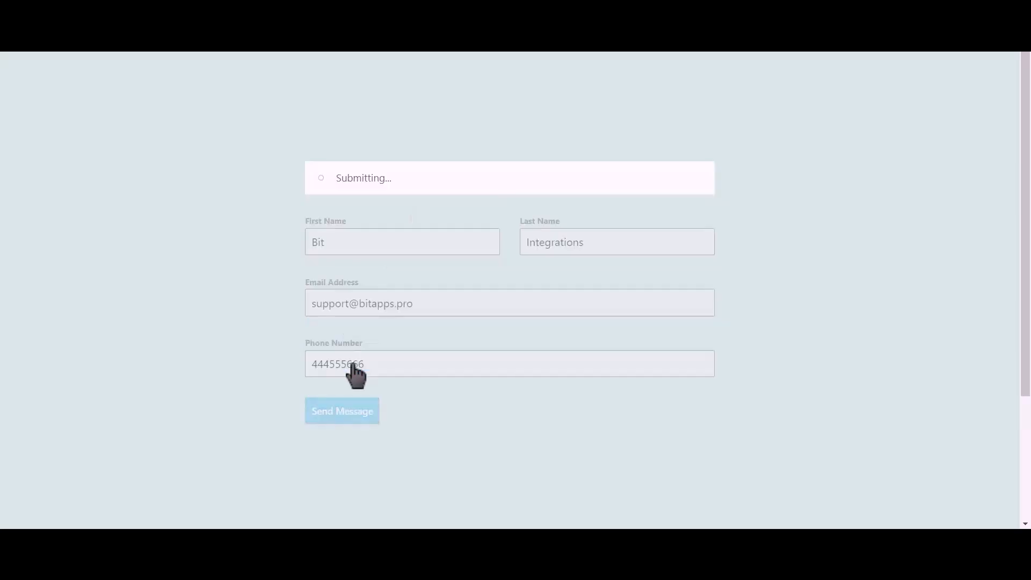